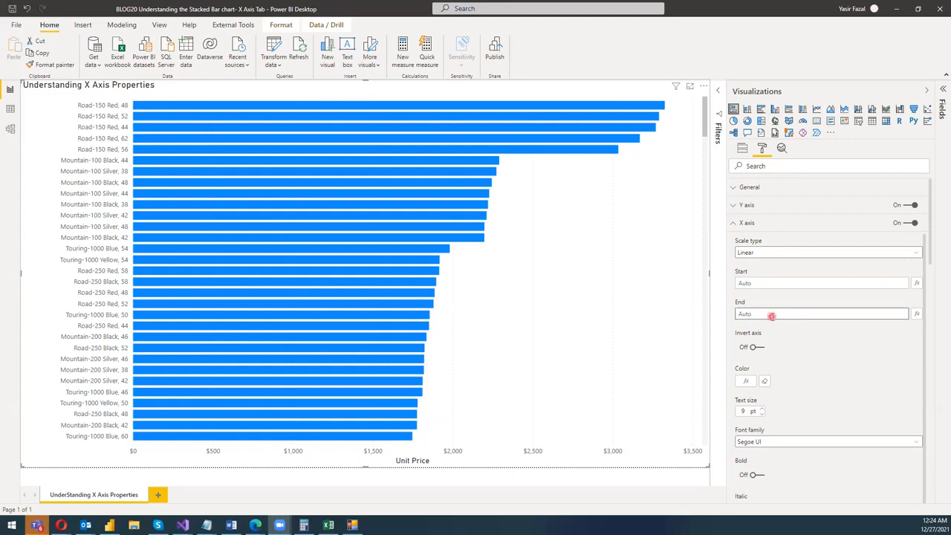
- Try the Log scale type on the bar chart's X axis, comparing it with Linear, and return to Linear
left_click(753, 254)
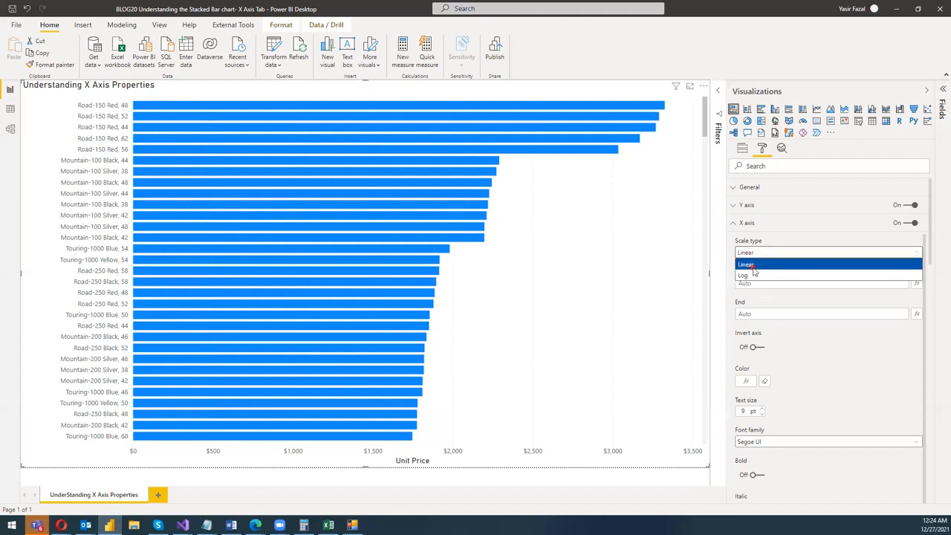
left_click(753, 265)
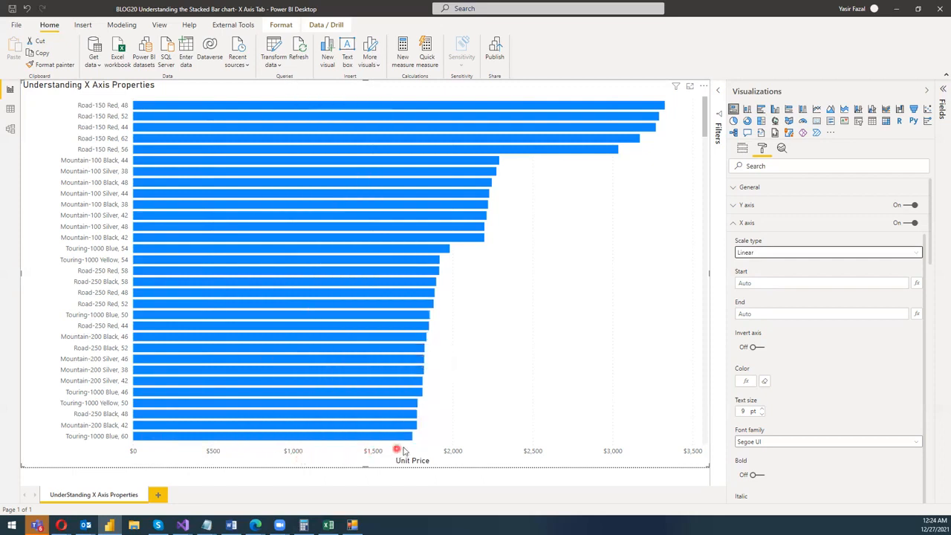
mouse_move(405, 439)
mouse_move(660, 108)
left_click(793, 256)
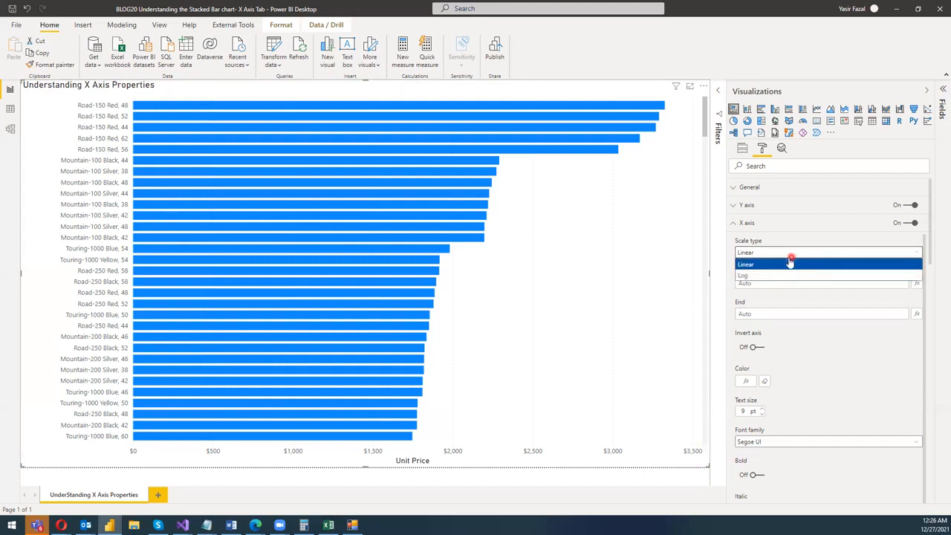
left_click(765, 276)
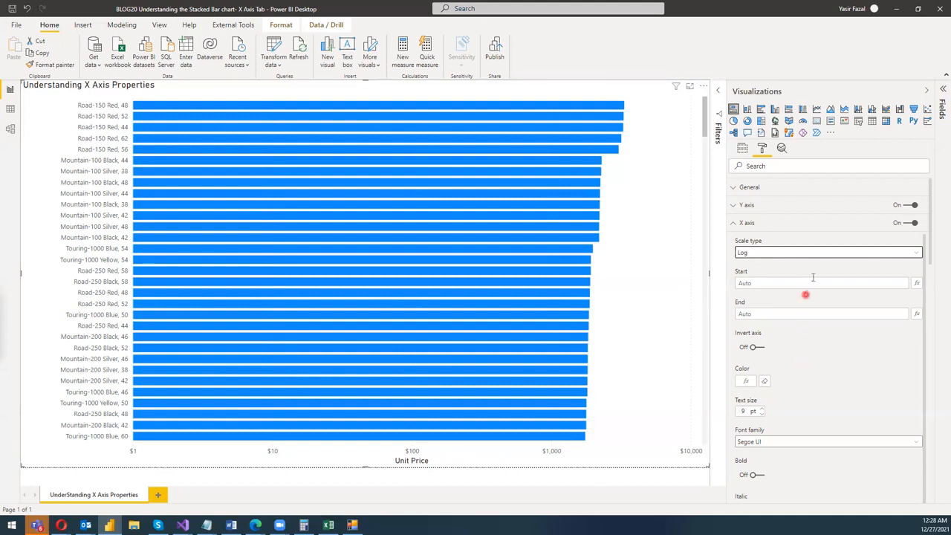
left_click(833, 253)
left_click(766, 265)
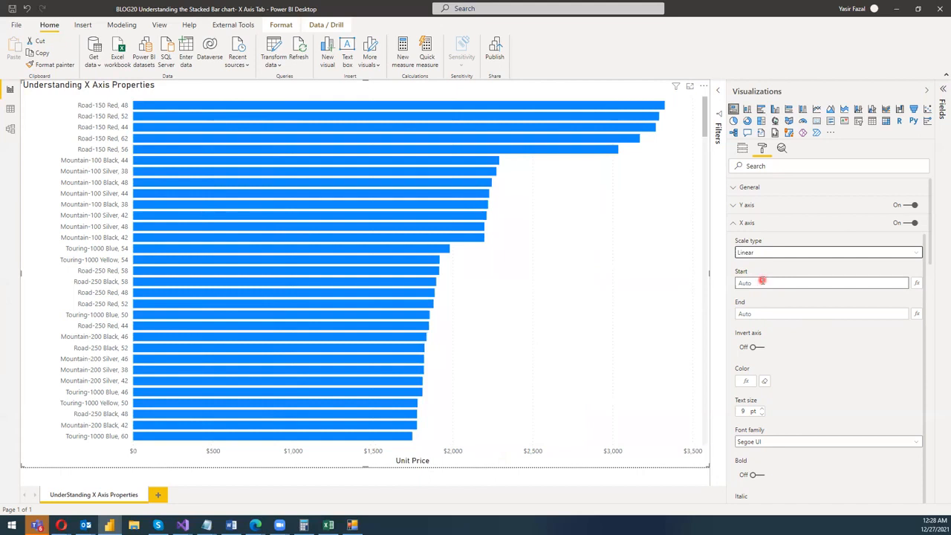
- Set the X axis start value to 2000 and check the values of the Mountain-100 Black, 42 and Road-150 Red, 48 bars
left_click(754, 282)
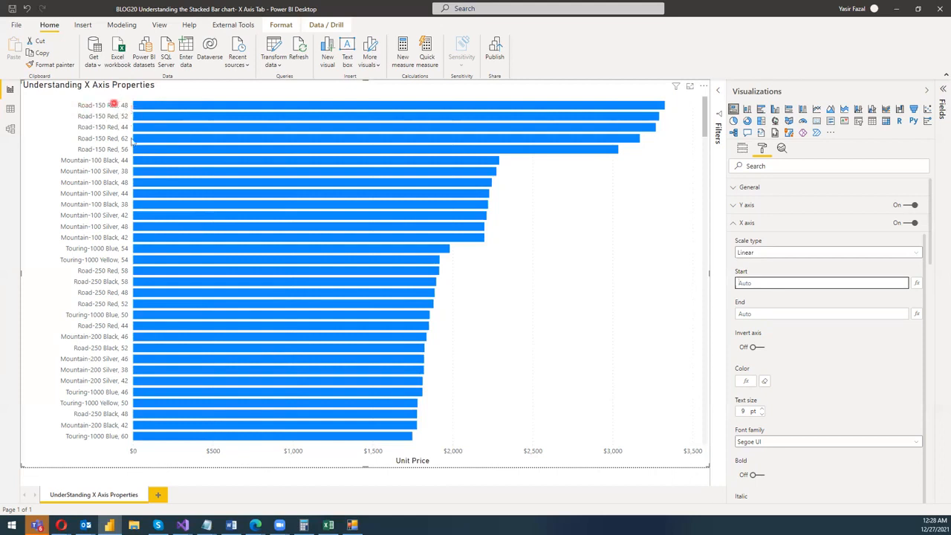
mouse_move(134, 108)
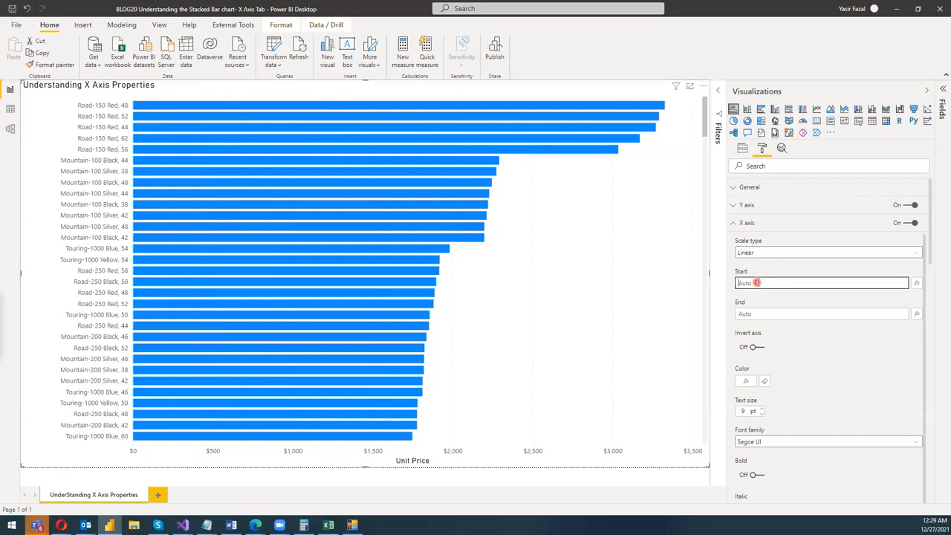
type("2000")
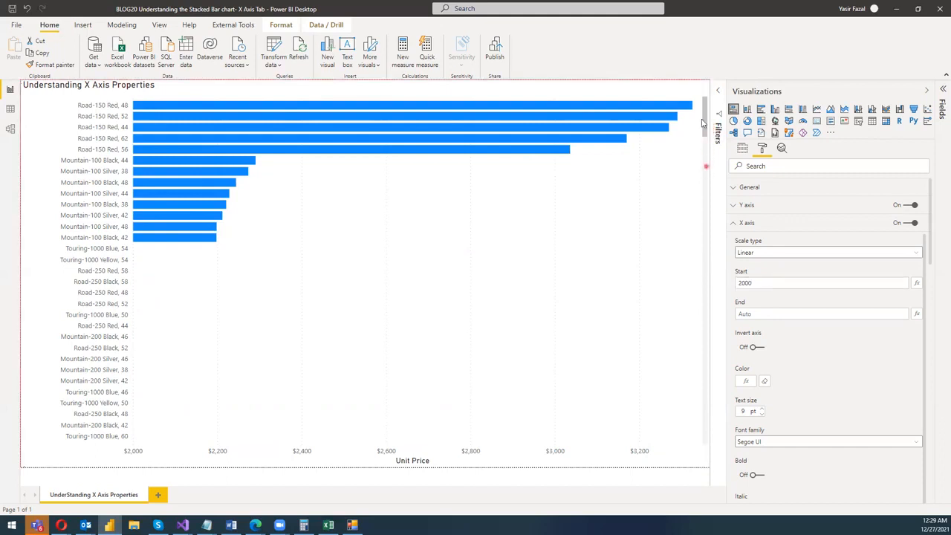
mouse_move(706, 125)
left_mouse_down()
mouse_move(709, 323)
mouse_move(709, 119)
left_mouse_up()
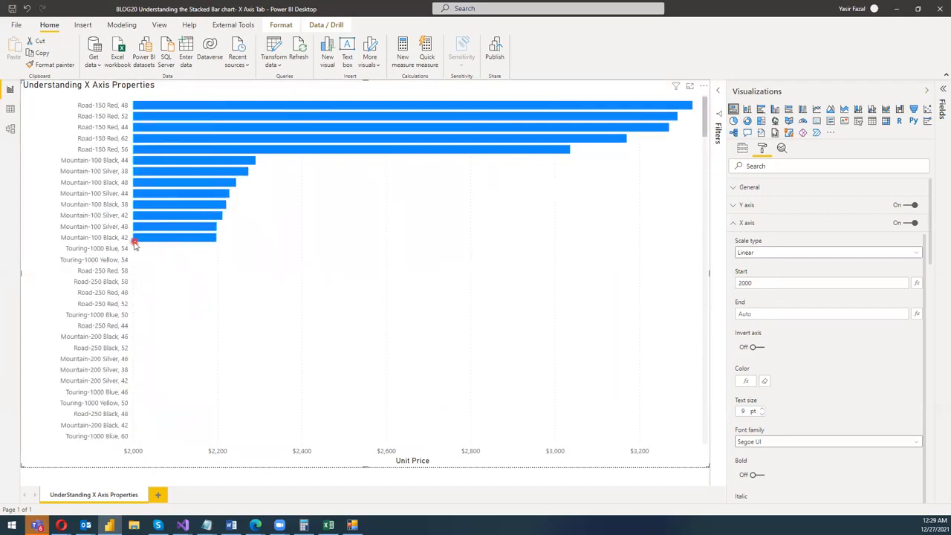
mouse_move(135, 246)
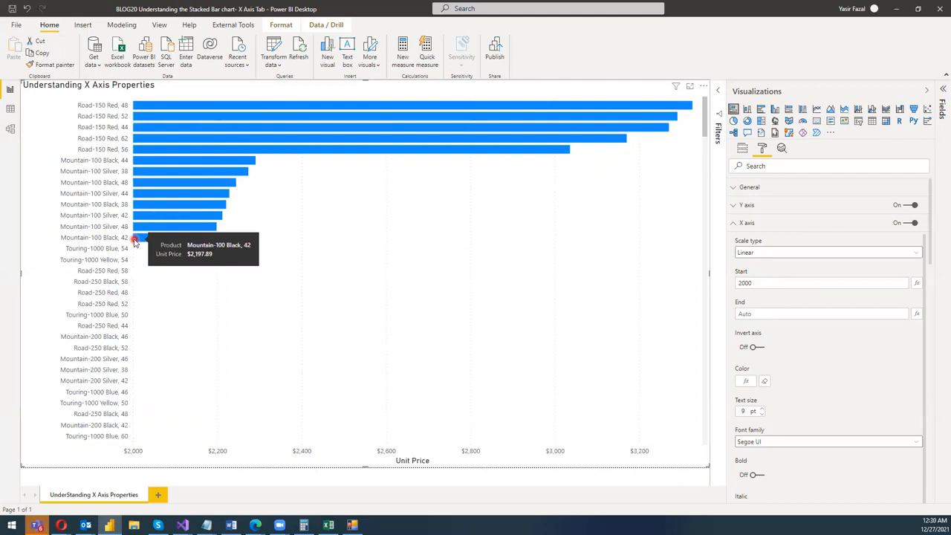
mouse_move(141, 104)
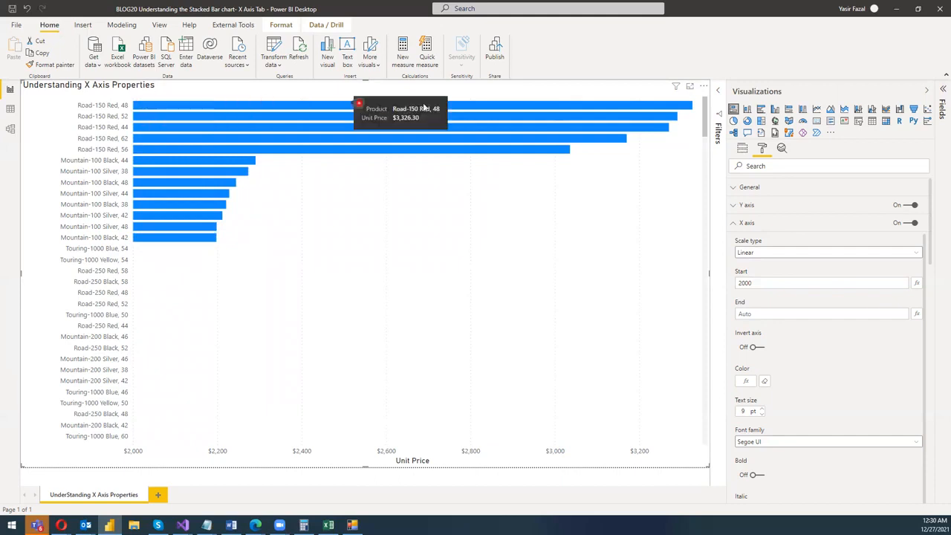
mouse_move(503, 108)
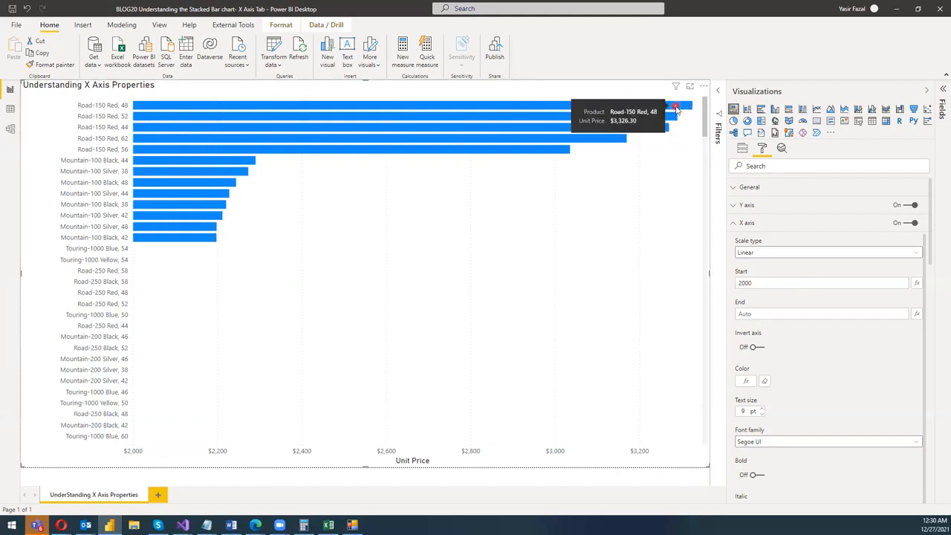
- Try an X axis end value of 2150 and clear it back to Auto
left_click(760, 314)
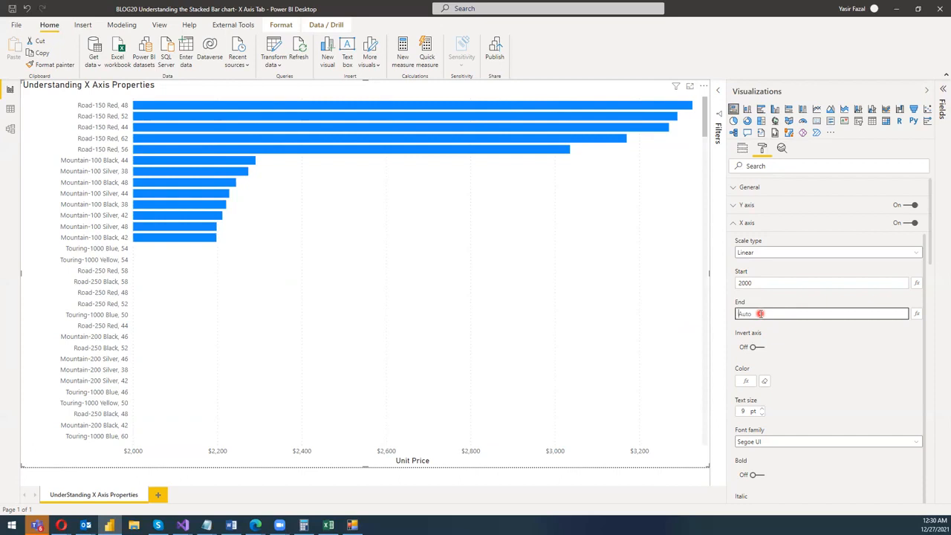
type("400")
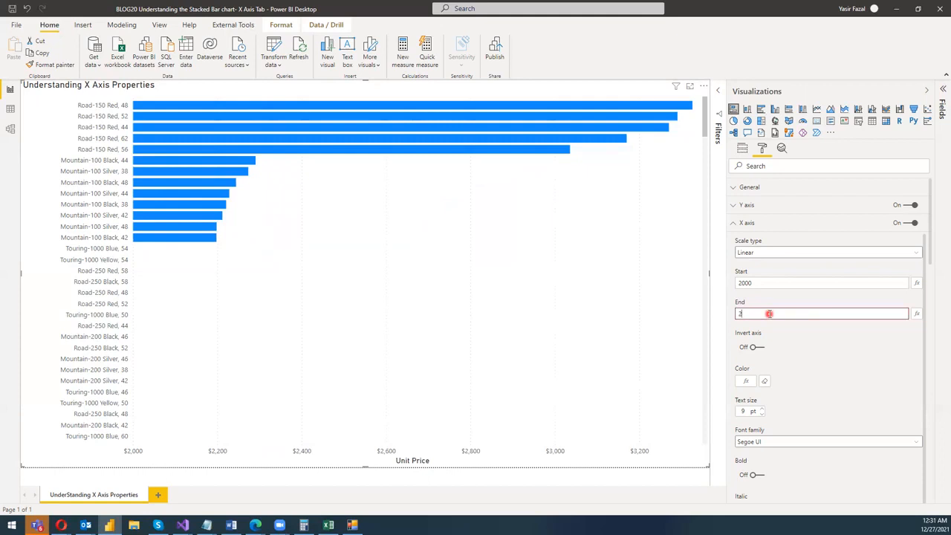
type("150")
key("Return")
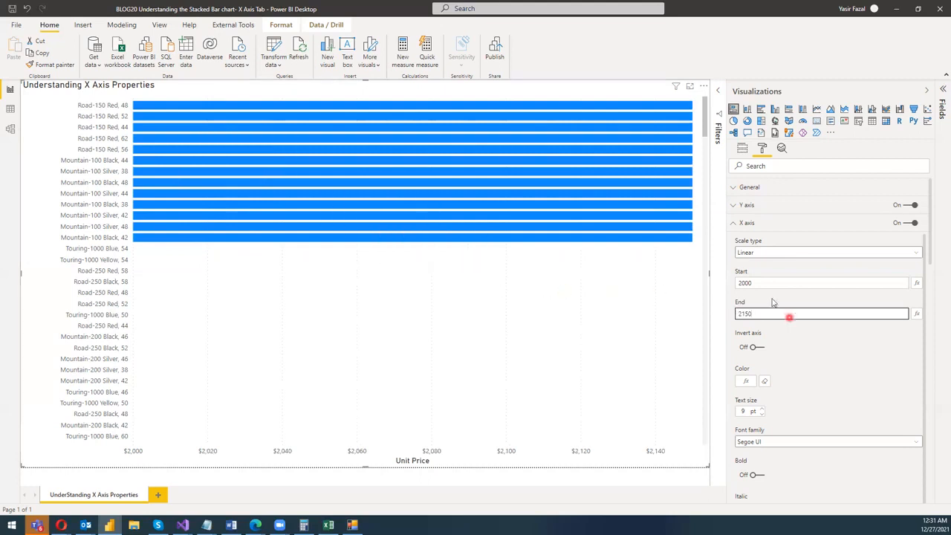
left_click_drag(764, 313, 728, 310)
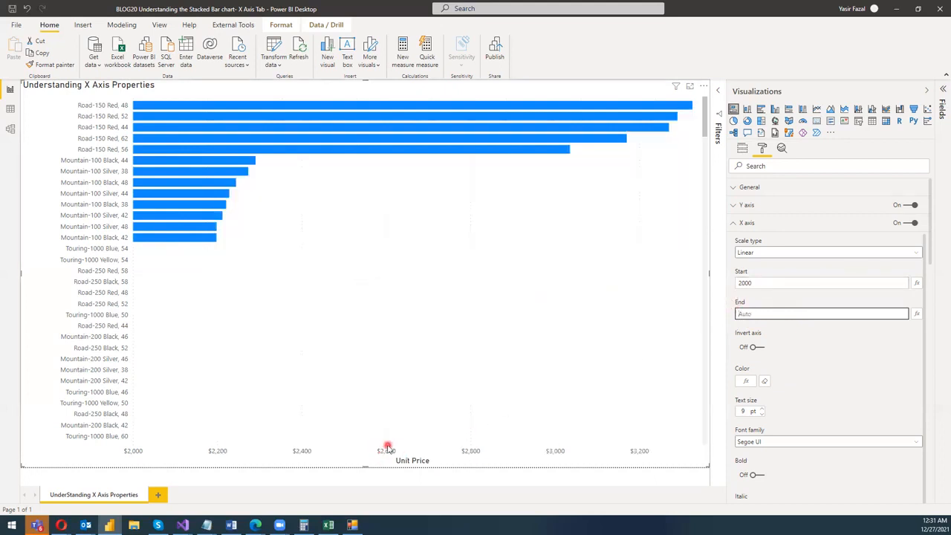
- Limit the X axis range to start at 2600 and end at 2700
left_click(788, 283)
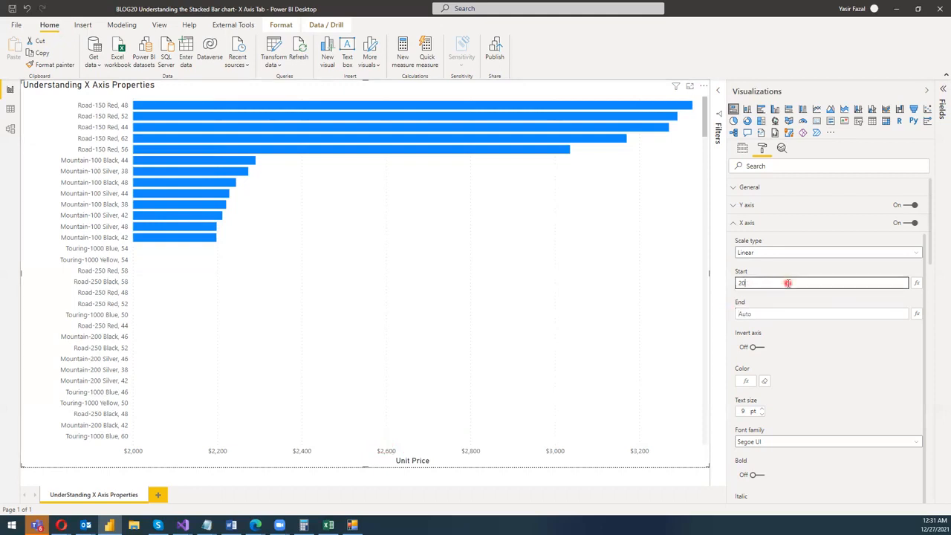
type("2600")
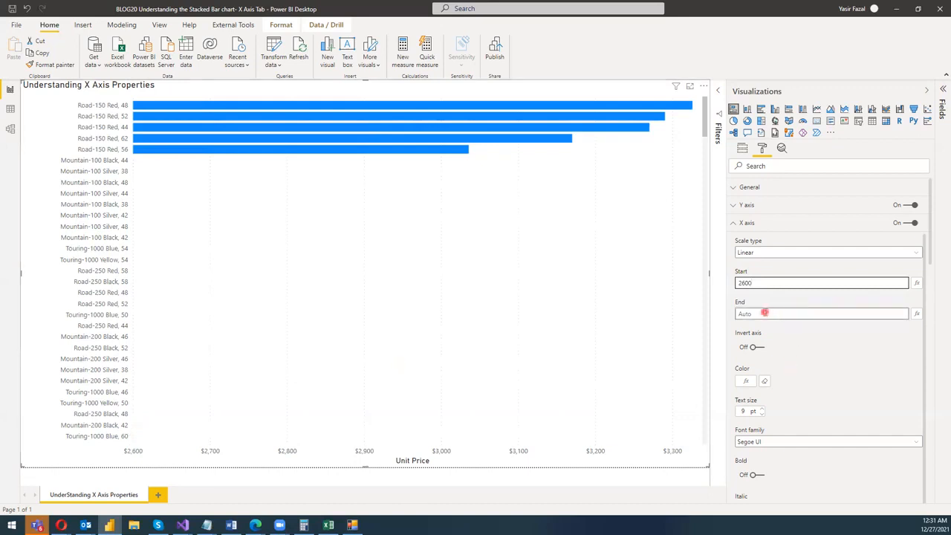
left_click(765, 313)
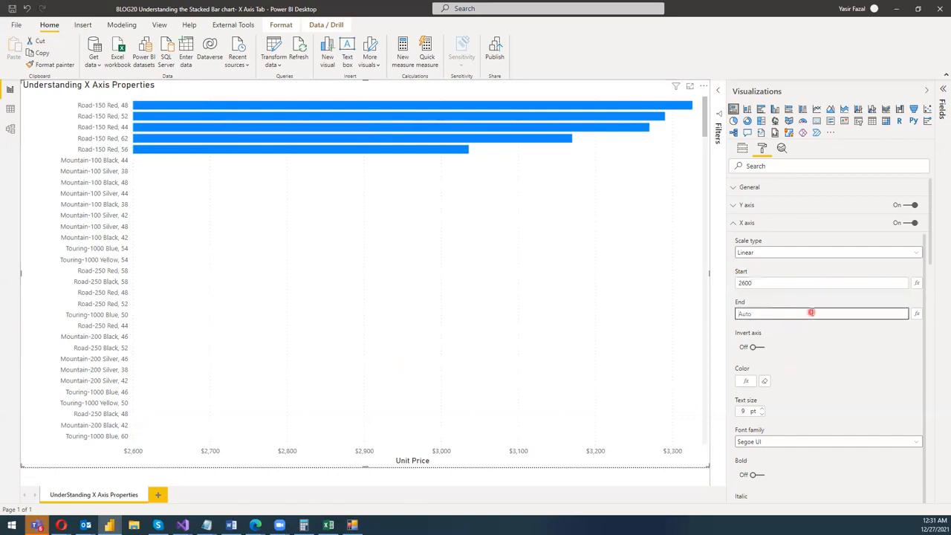
type("2700")
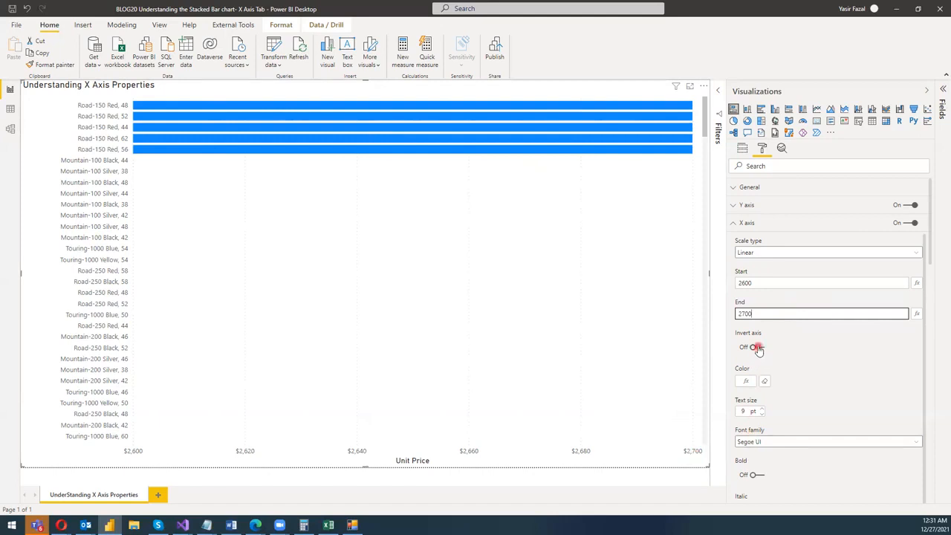
- Clear both the start and end values of the X axis so they use Auto
left_click(870, 283)
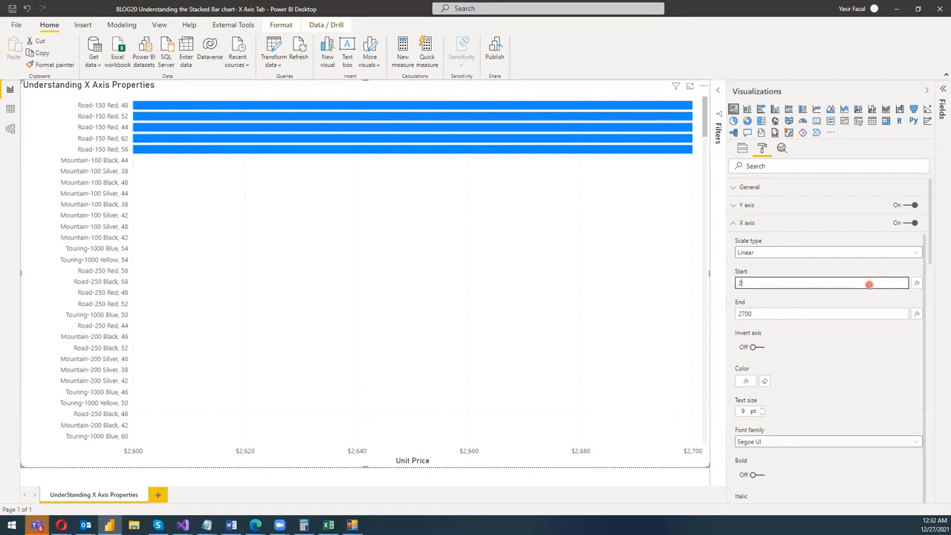
left_click(806, 312)
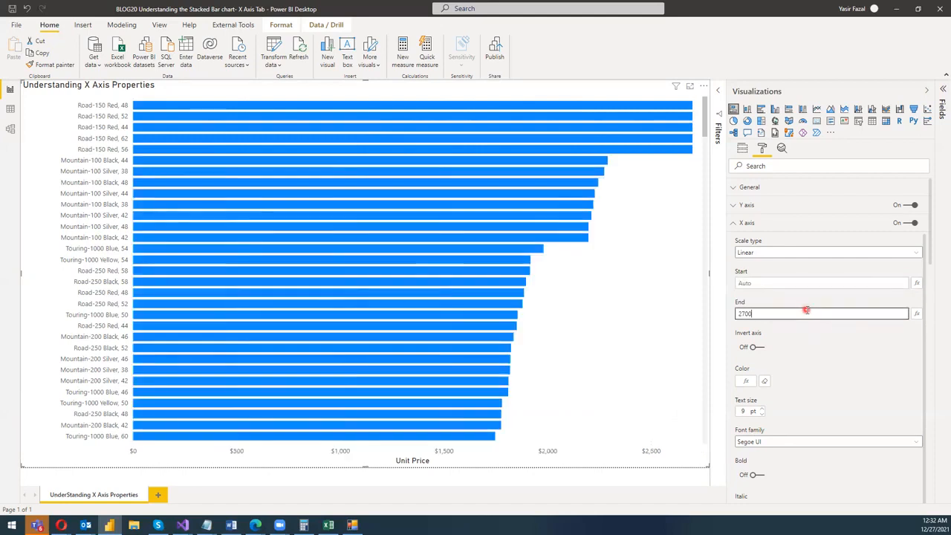
key("BackSpace")
key("BackSpace")
key("BackSpace")
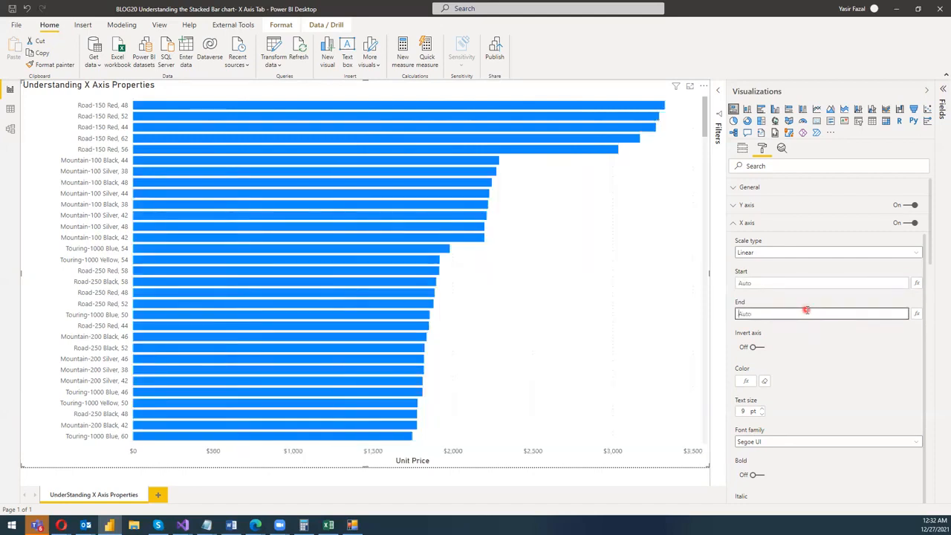
- Invert the X axis and switch the inversion off again
left_click(755, 347)
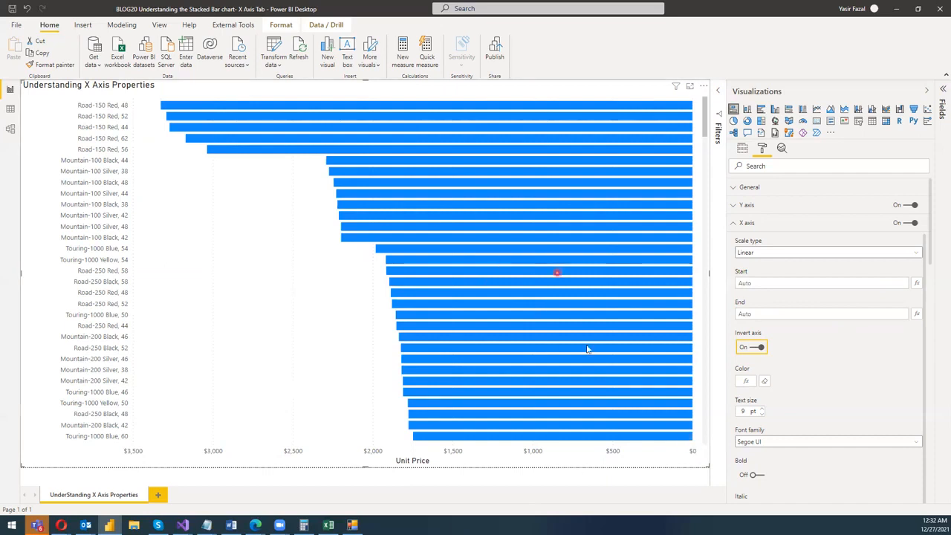
left_click(755, 348)
- Reset the X axis label color, change it to the darker pink theme color, and increase the label text size
left_click(765, 382)
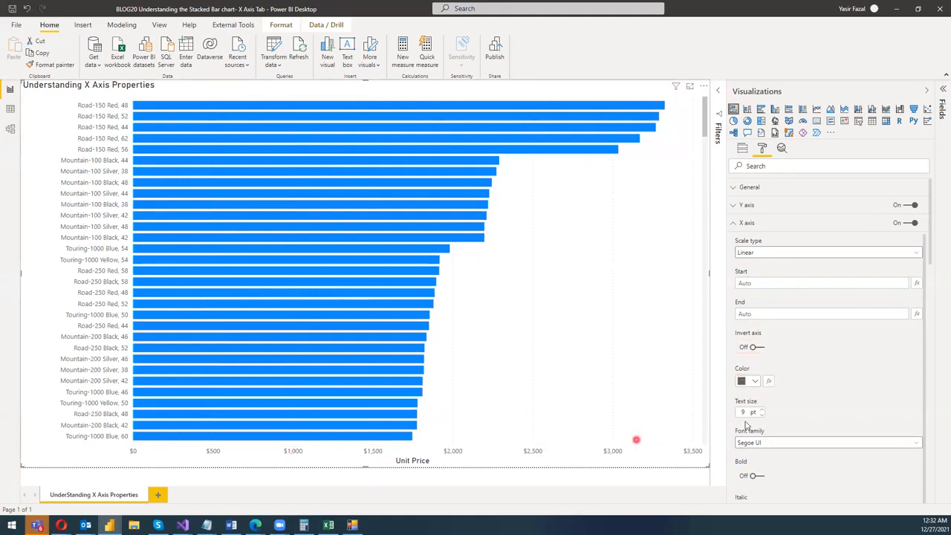
left_click(753, 383)
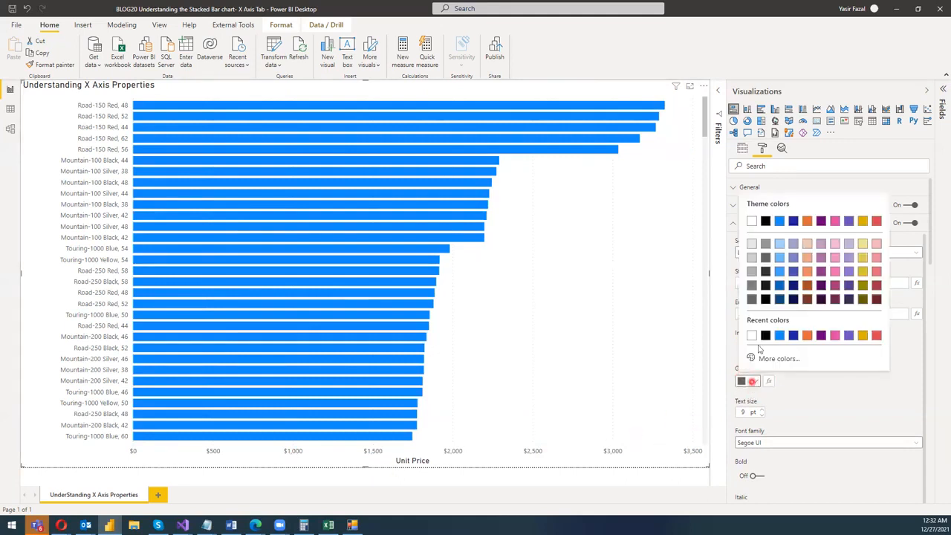
left_click(835, 286)
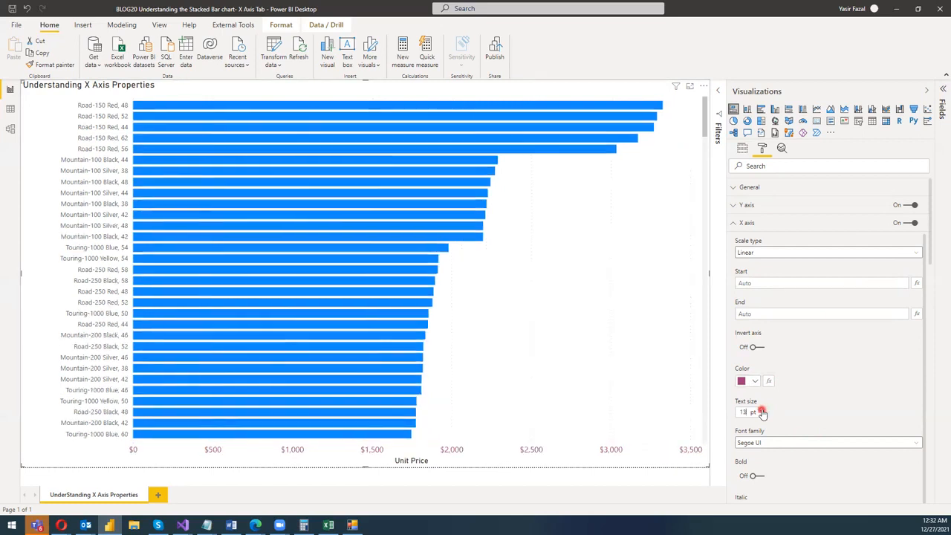
left_click(761, 410)
left_click(762, 410)
left_click(762, 410)
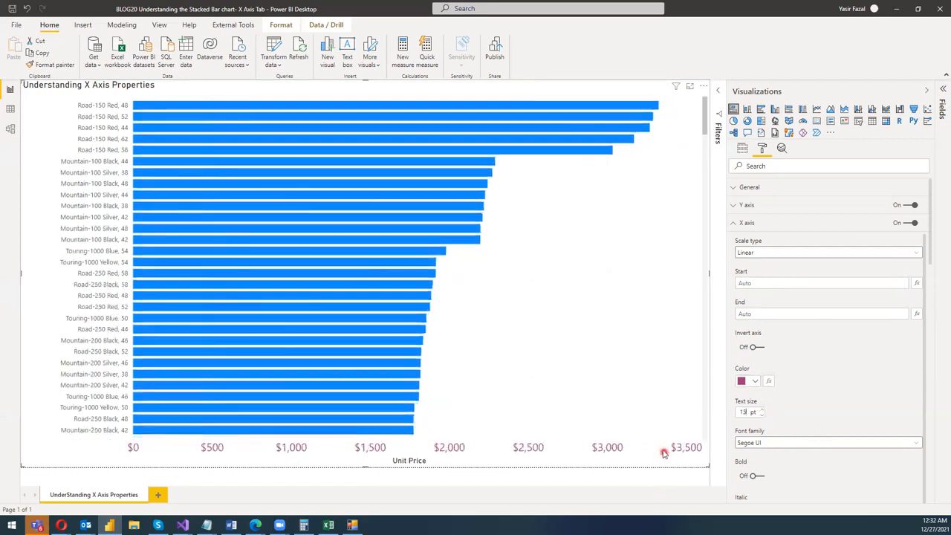
- Try Consolas as the X axis label font and settle on DIN
left_click(764, 445)
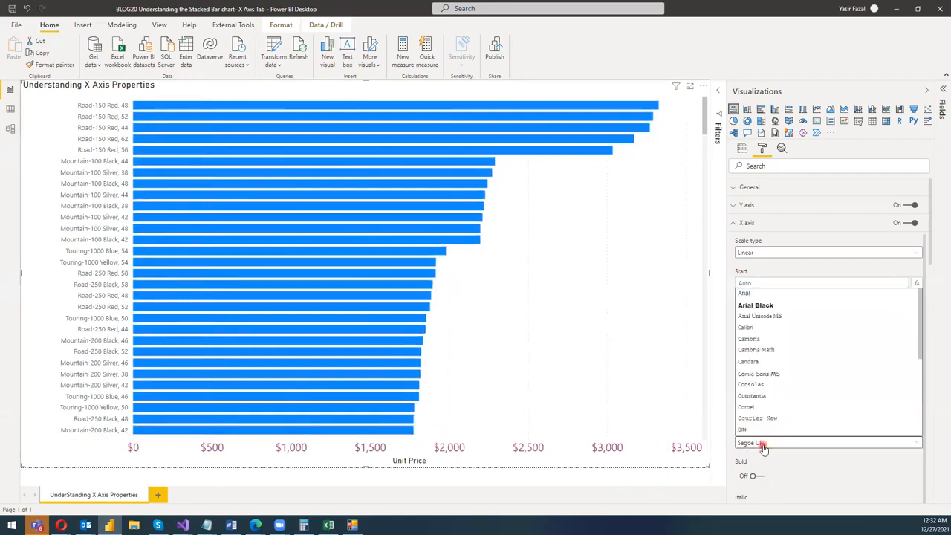
left_click(767, 385)
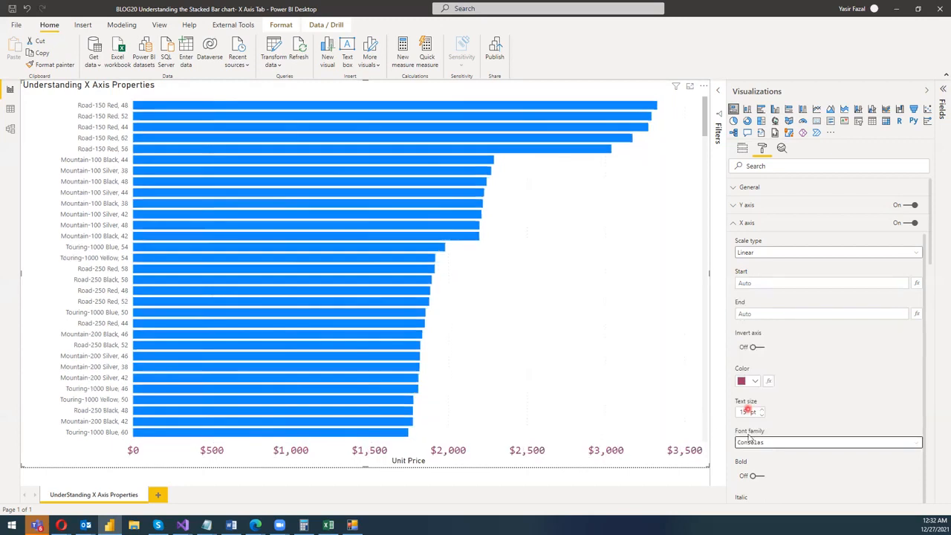
left_click(767, 445)
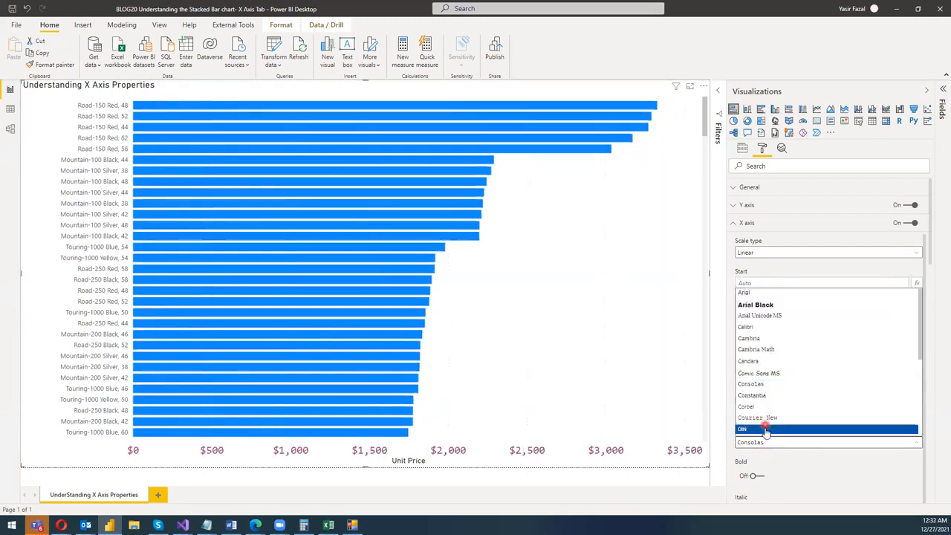
left_click(766, 428)
- Turn on bold, italic and underline for the X axis labels
left_click(933, 246)
left_click_drag(934, 253, 937, 315)
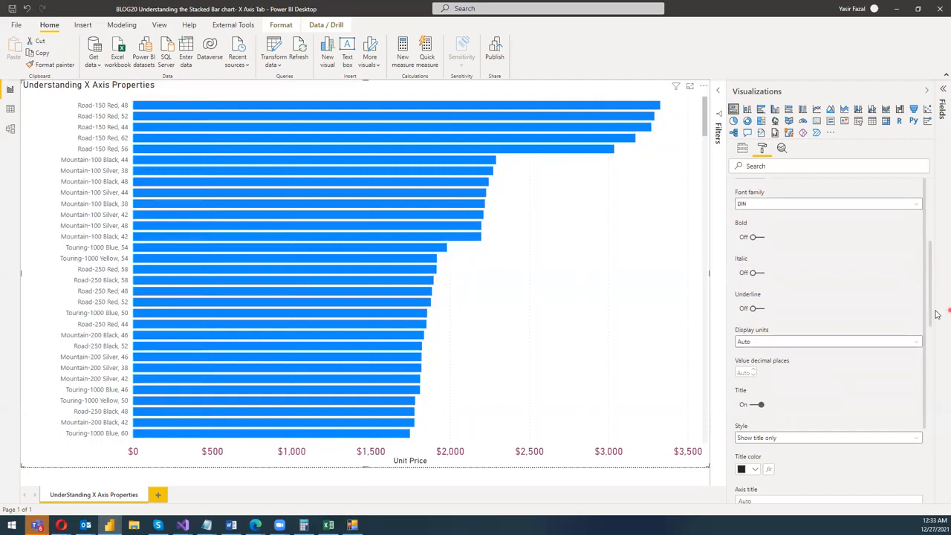
left_click(756, 237)
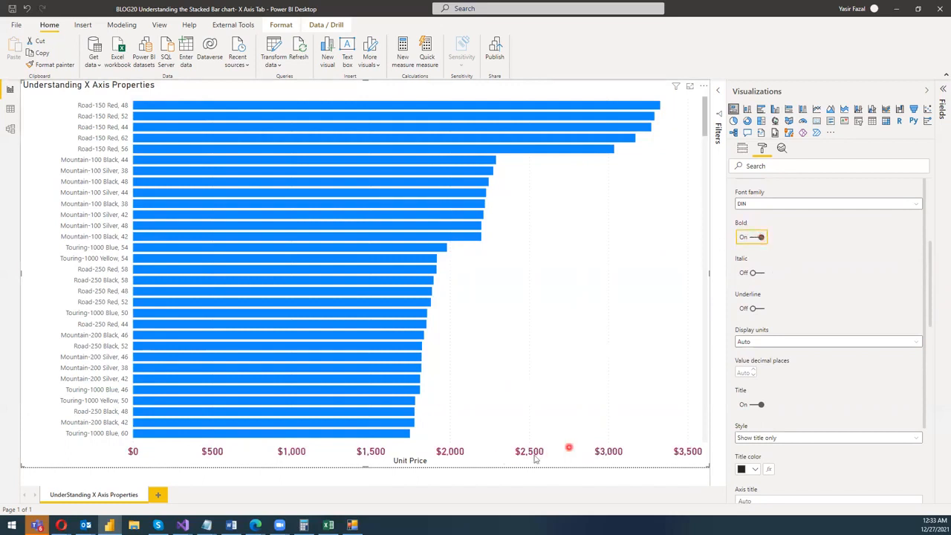
left_click(759, 273)
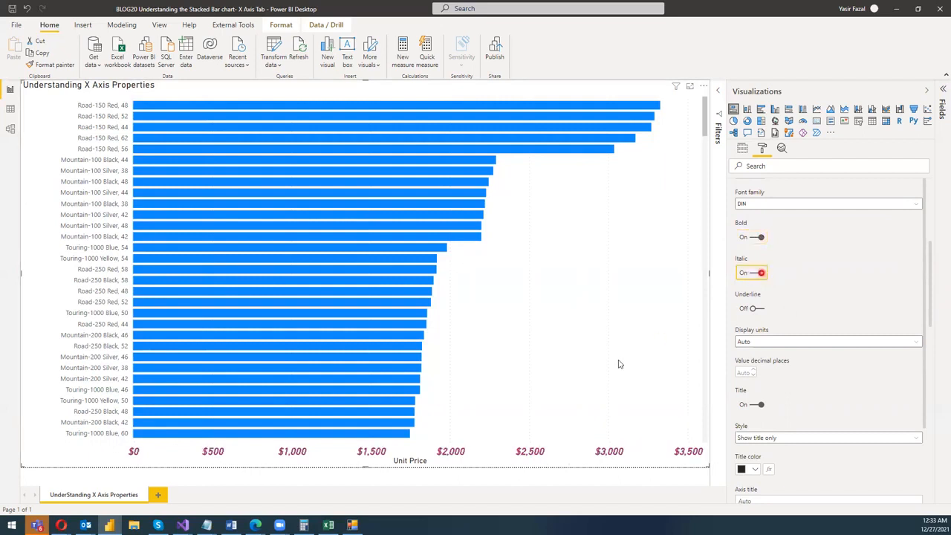
left_click(758, 308)
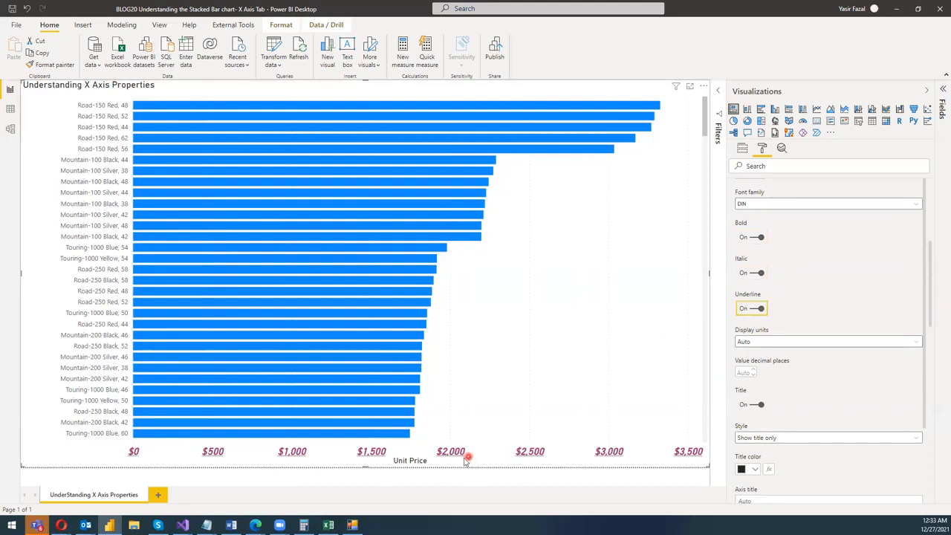
- Try None, Thousands and Trillions as the X axis display units, and return the setting to Auto
left_click(759, 342)
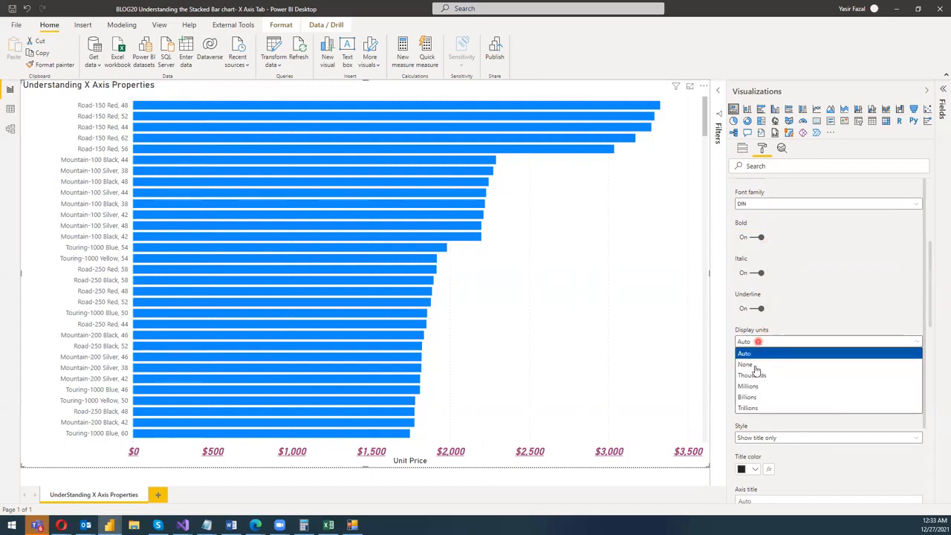
left_click(755, 364)
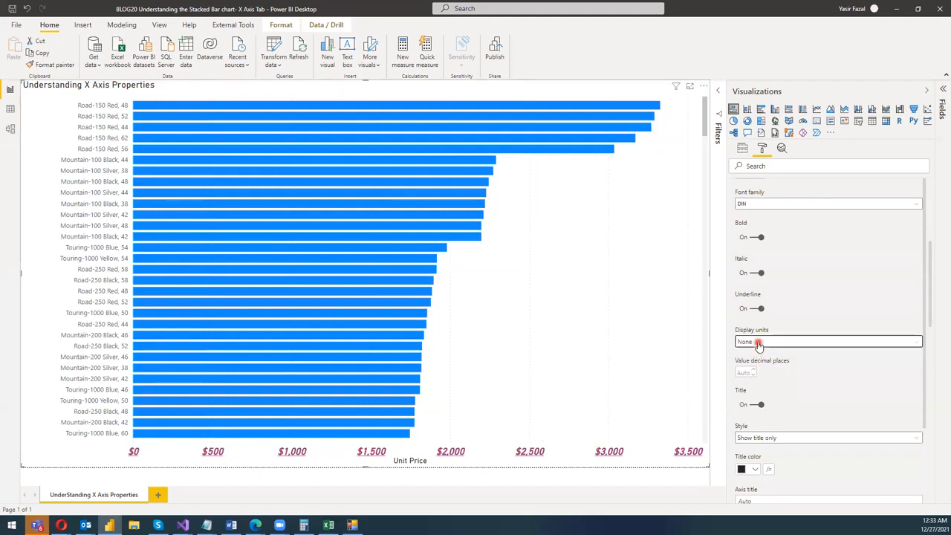
left_click(759, 342)
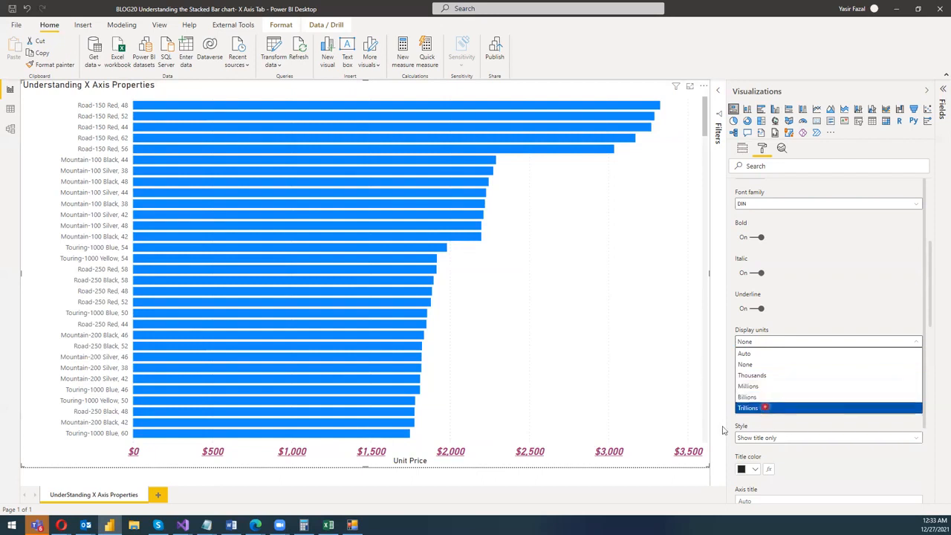
left_click(777, 376)
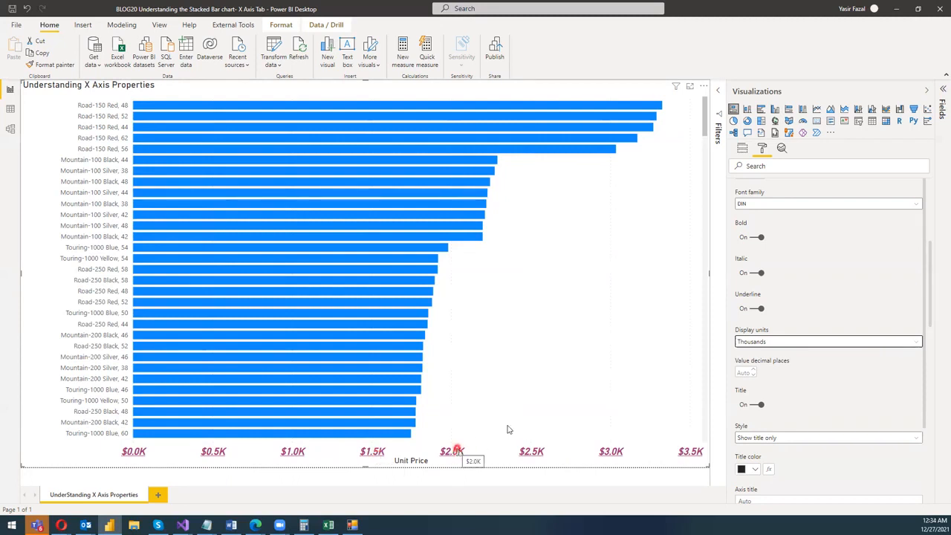
left_click(747, 342)
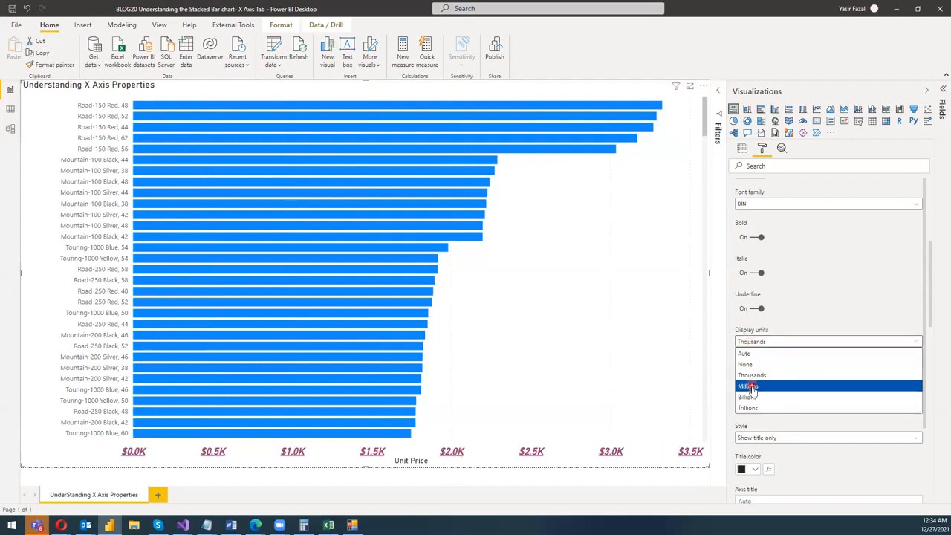
left_click(748, 408)
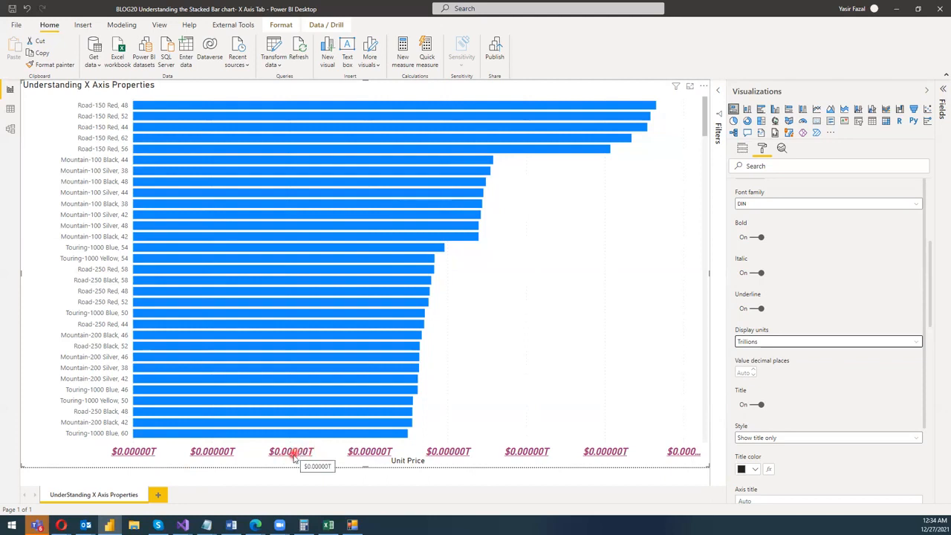
left_click(775, 341)
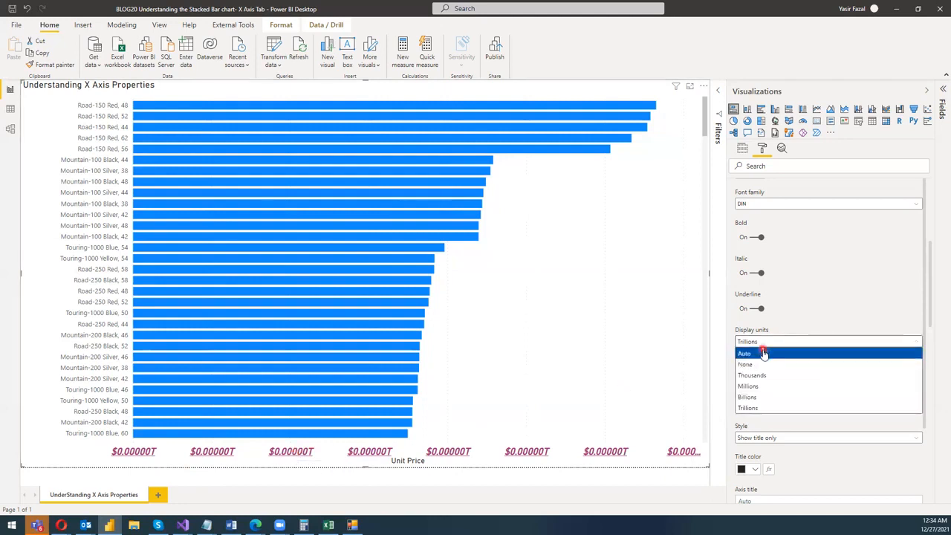
left_click(764, 353)
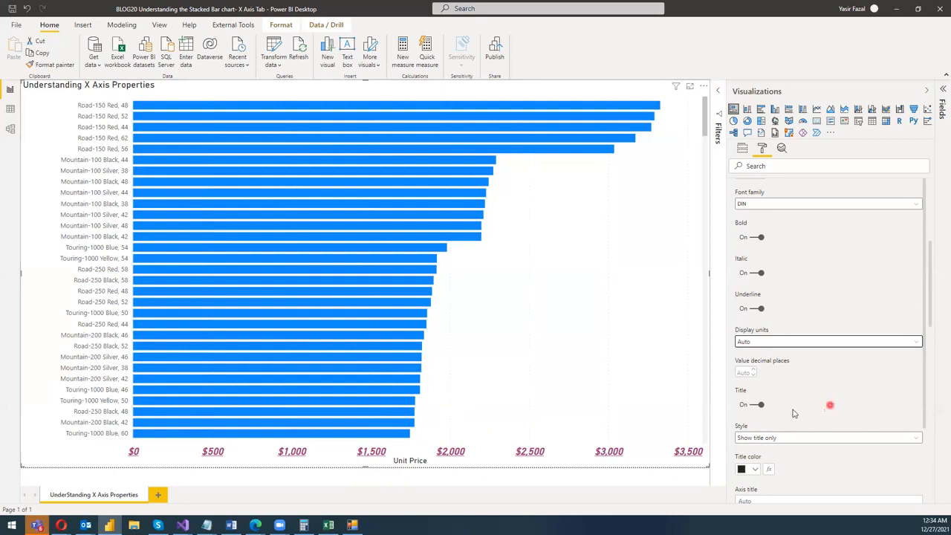
- Switch the X axis title off and back on
left_click(750, 405)
left_click(752, 405)
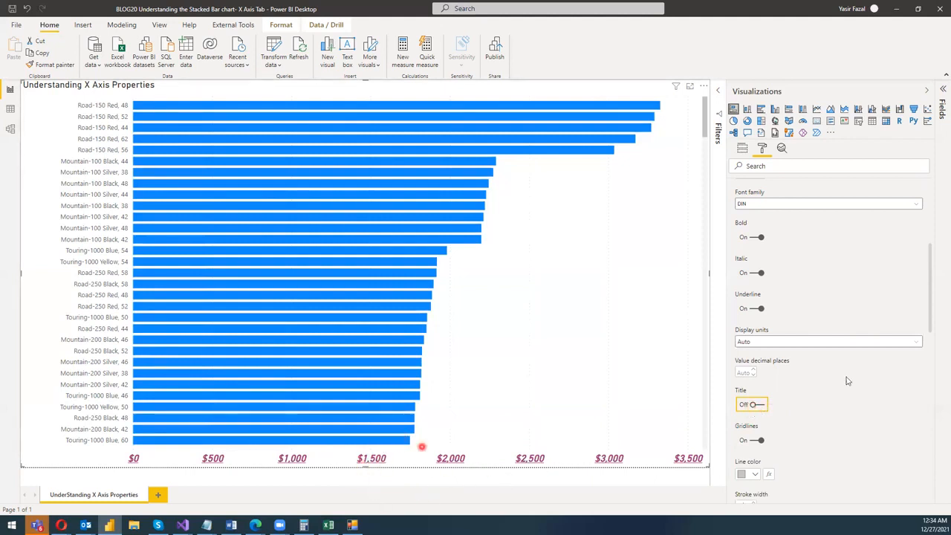
left_click(761, 406)
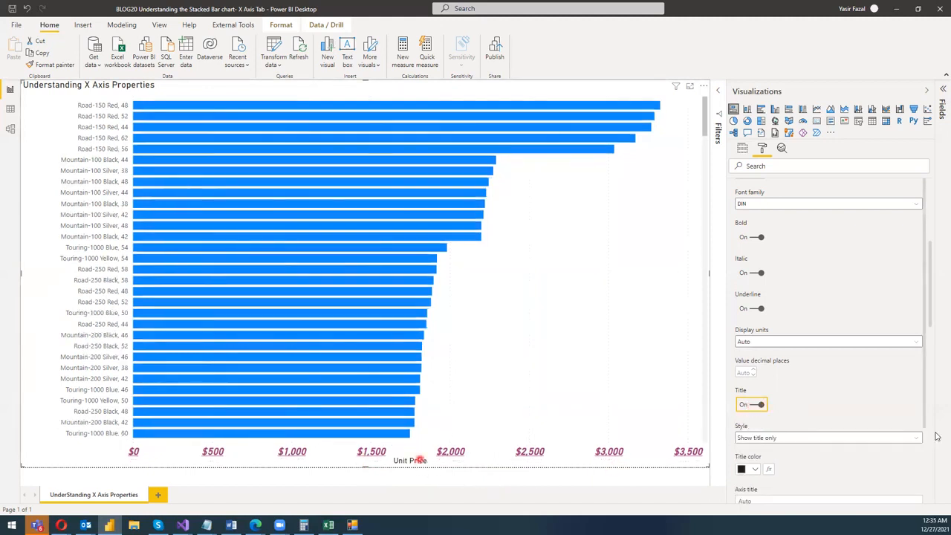
- Check the available X axis title styles and change the title color to a darker blue theme color
scroll(930, 319, "down", 3)
left_click(886, 307)
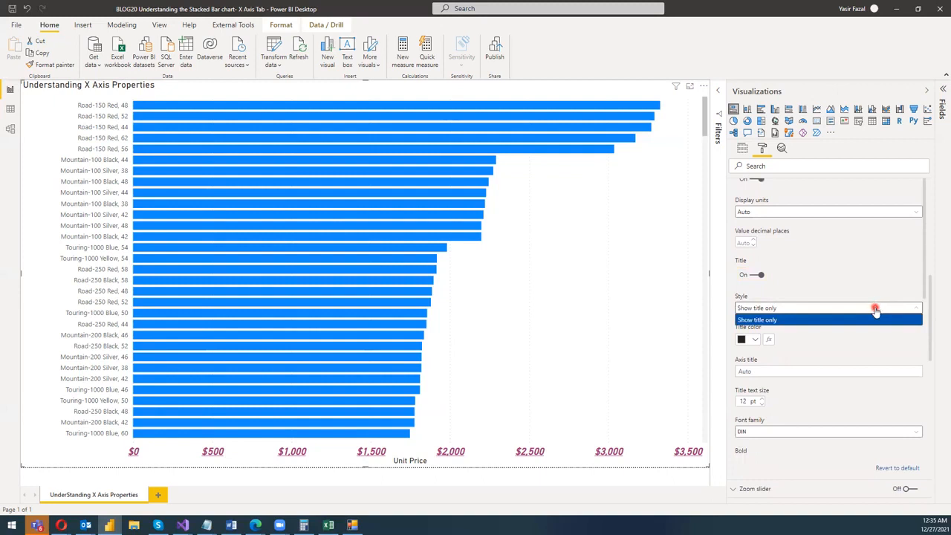
left_click(833, 340)
left_click(743, 340)
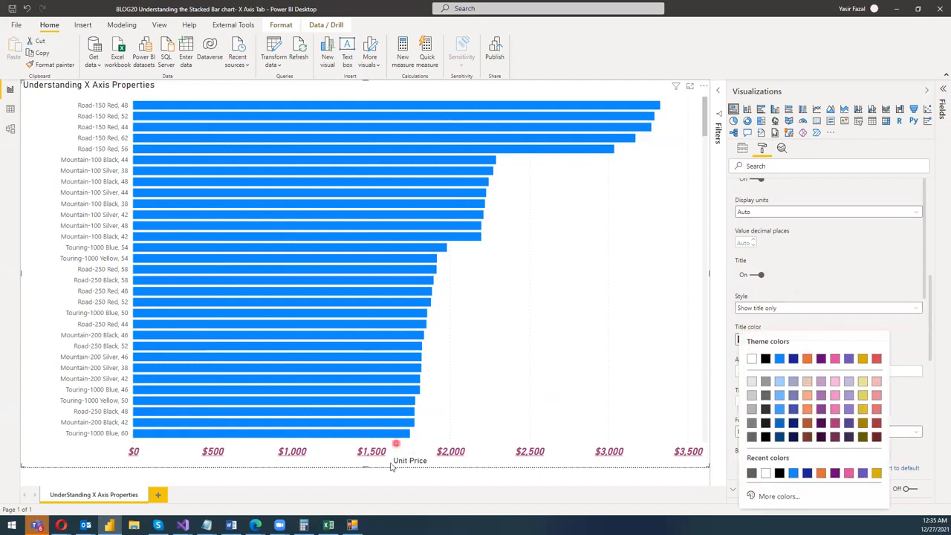
left_click(780, 423)
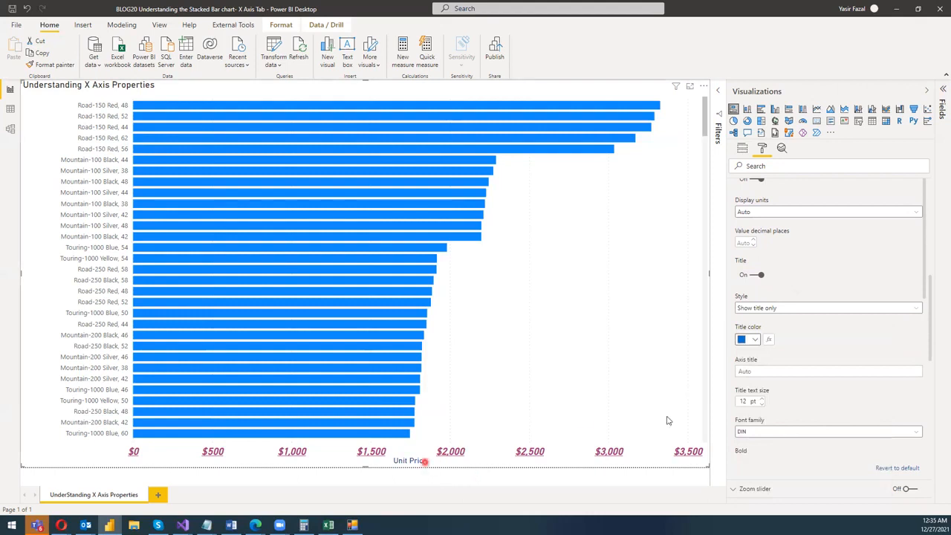
- Replace the automatic X axis title with the custom text Value
left_click(839, 371)
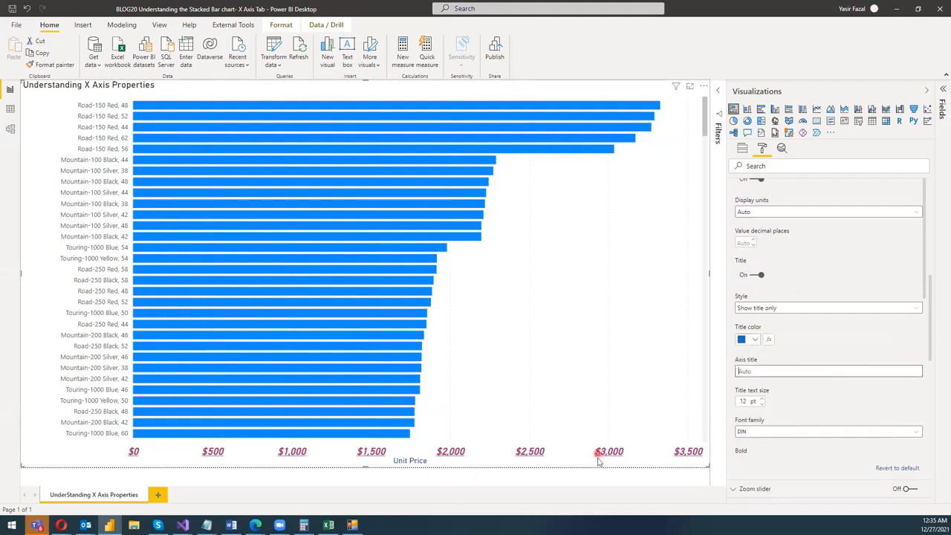
left_click(818, 435)
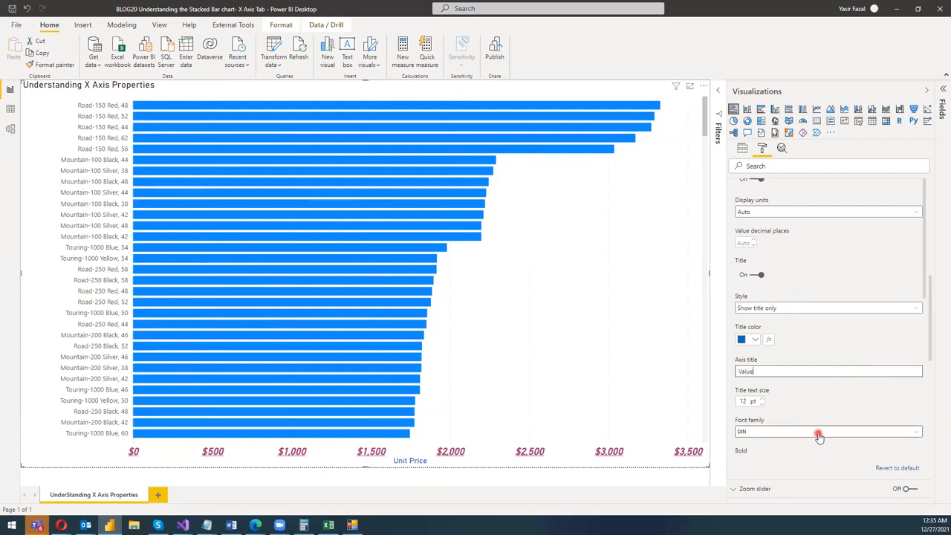
left_click(816, 404)
left_click(426, 474)
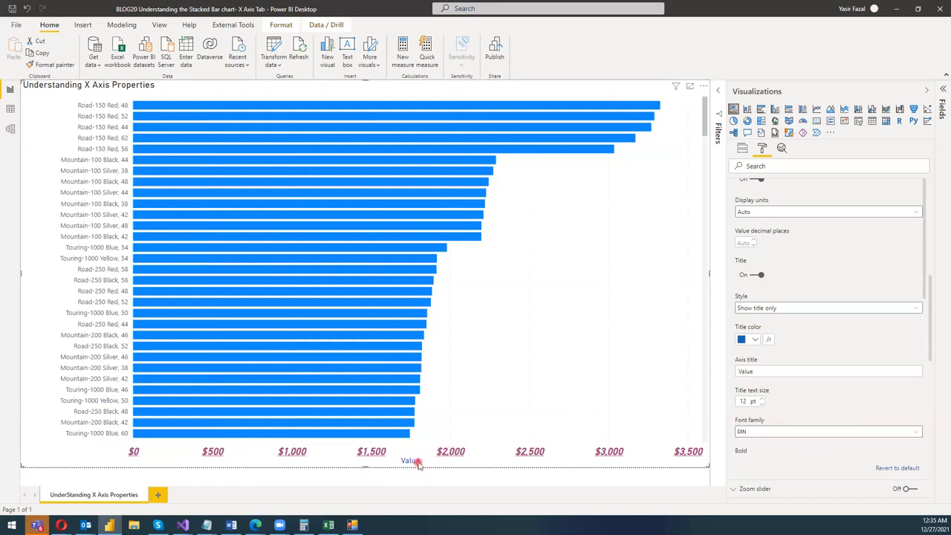
left_click(408, 463)
left_click(417, 462)
- Increase the X axis title text size to 16 pt
left_click(757, 402)
left_click(763, 400)
left_click(762, 400)
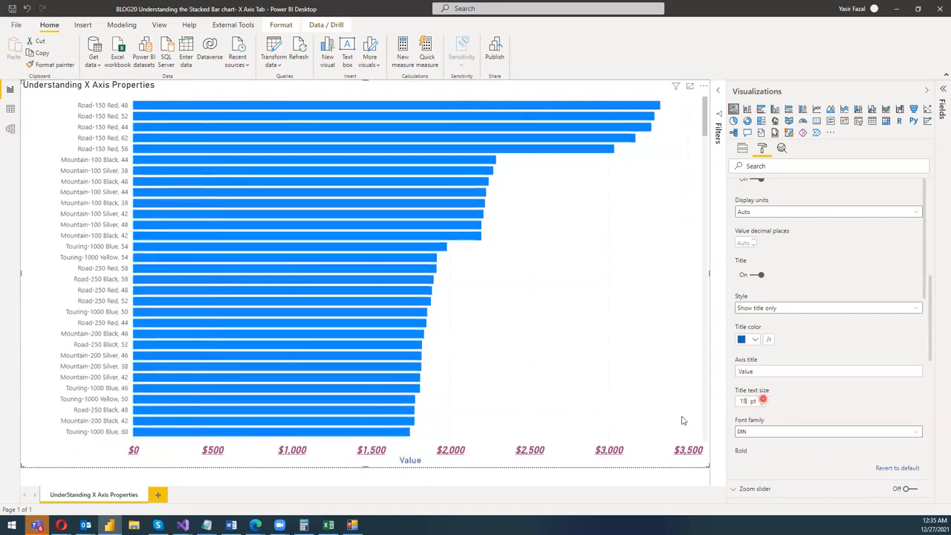
- Replace the X axis title text with Unit Price and set its font family to Courier New
left_click_drag(779, 371, 720, 375)
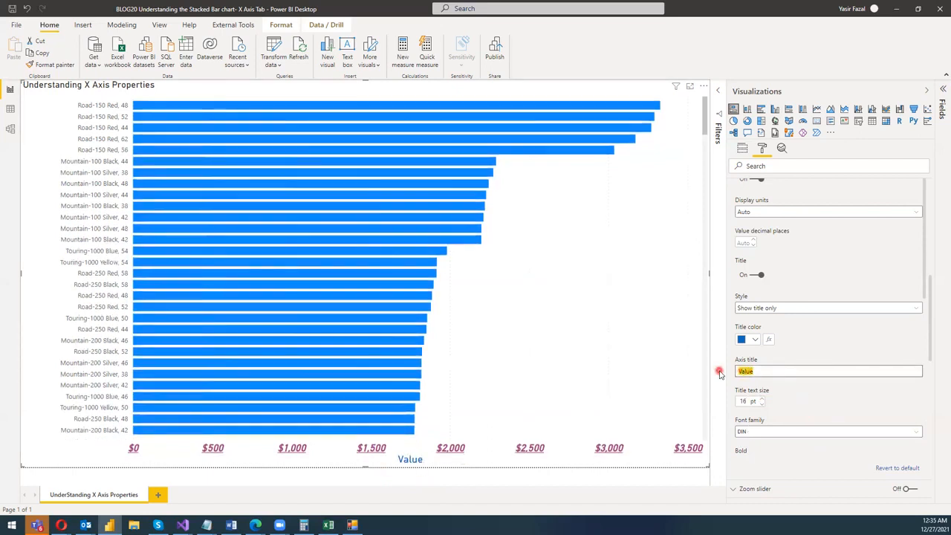
key("BackSpace")
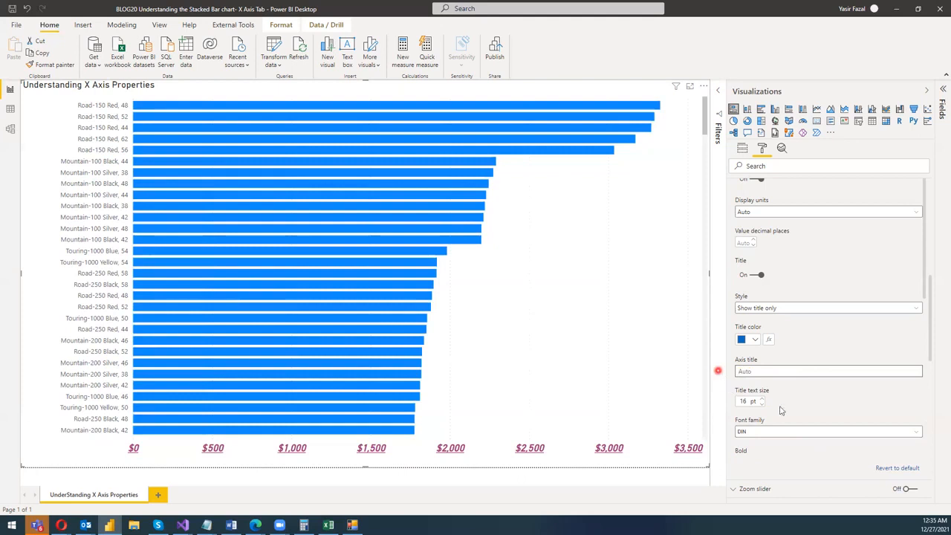
left_click(827, 410)
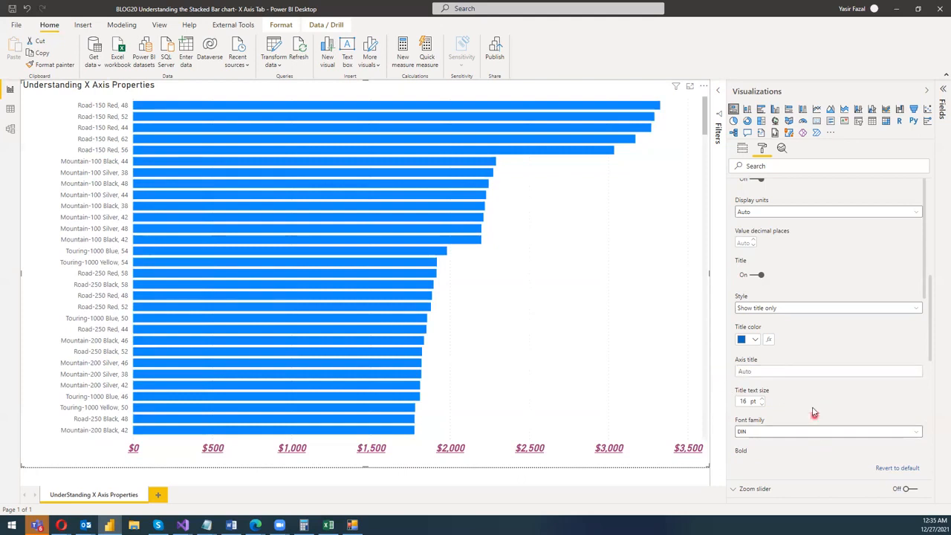
left_click(766, 371)
type("Unit Price")
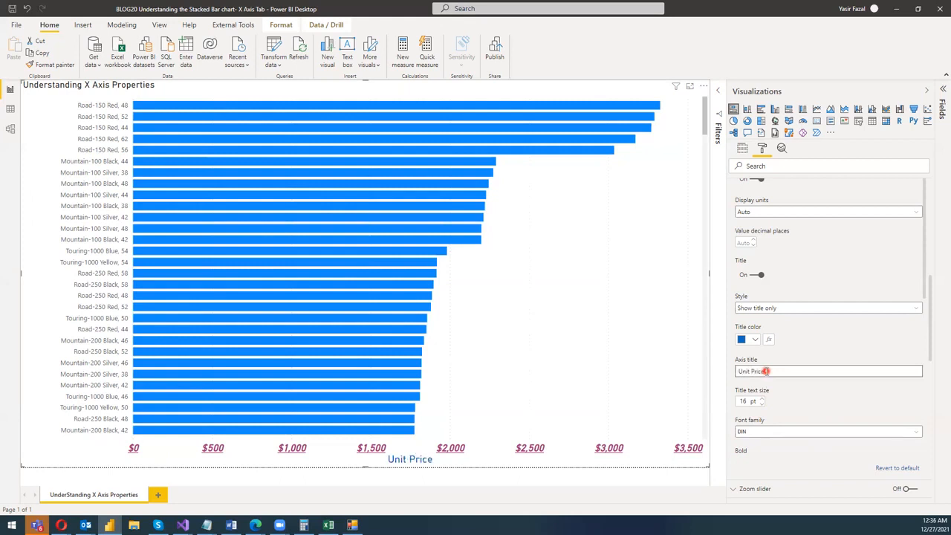
left_click(821, 416)
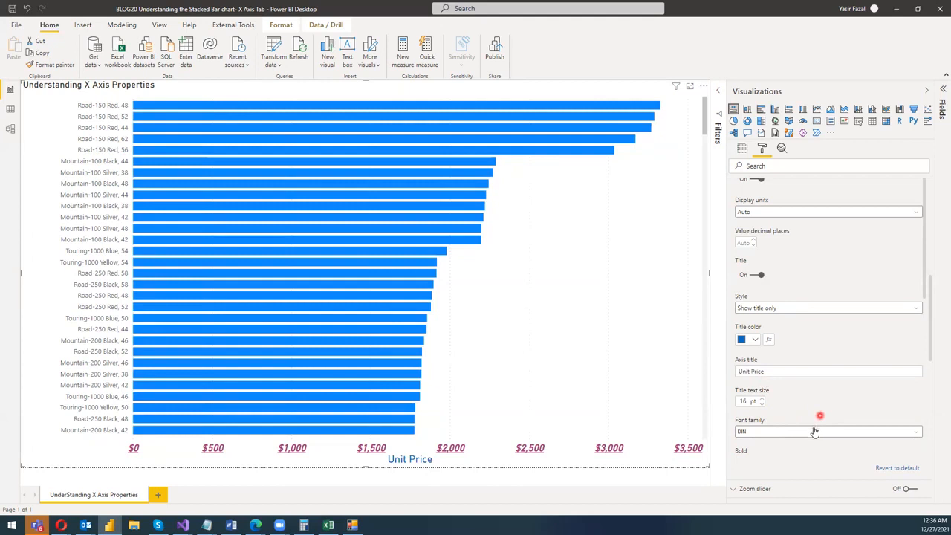
left_click(805, 432)
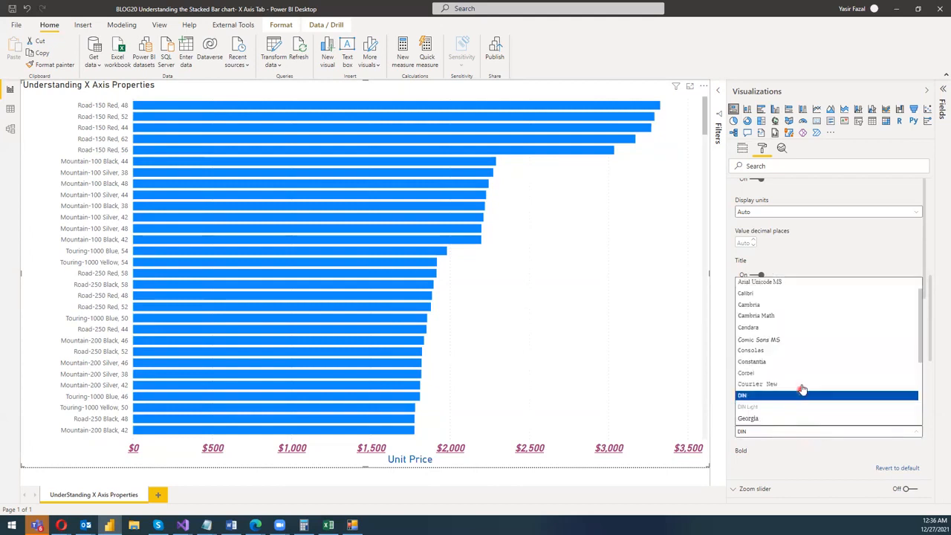
left_click(802, 384)
- Turn on bold, italic and underline for the X axis title
left_click_drag(935, 345, 934, 376)
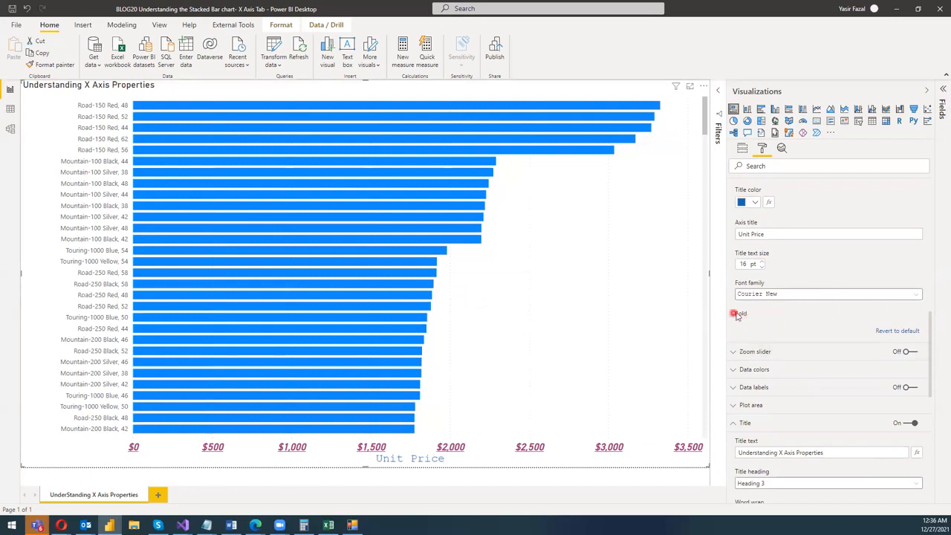
left_click_drag(932, 330, 932, 352)
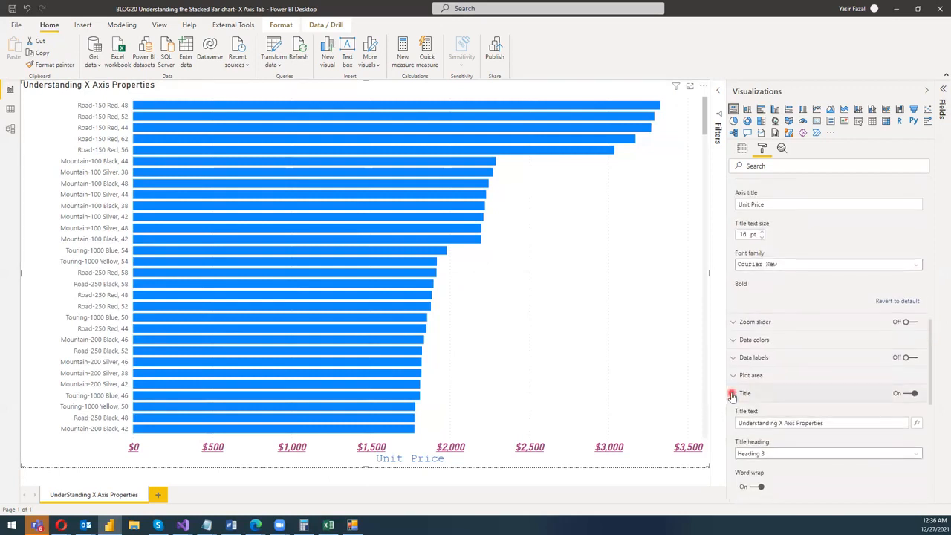
left_click(732, 396)
scroll(755, 275, "down", 3)
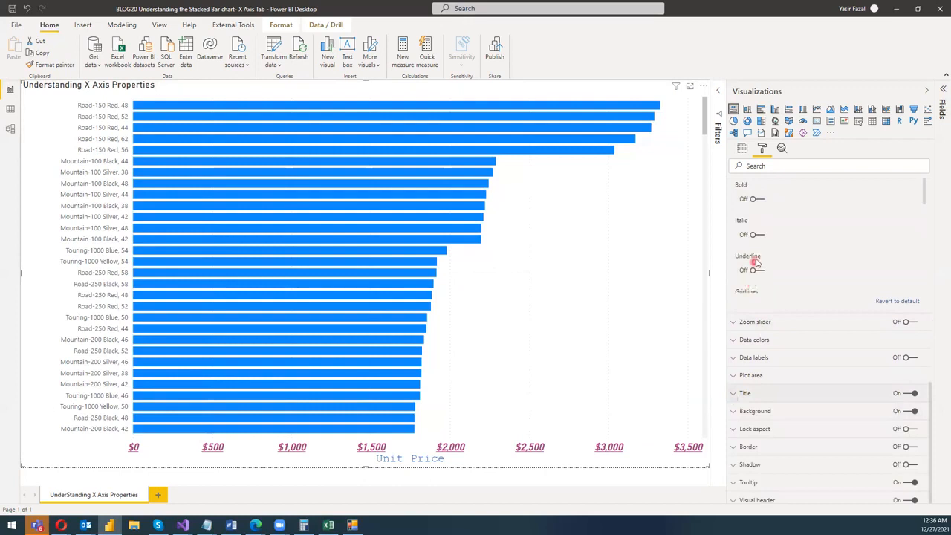
scroll(757, 256, "up", 2)
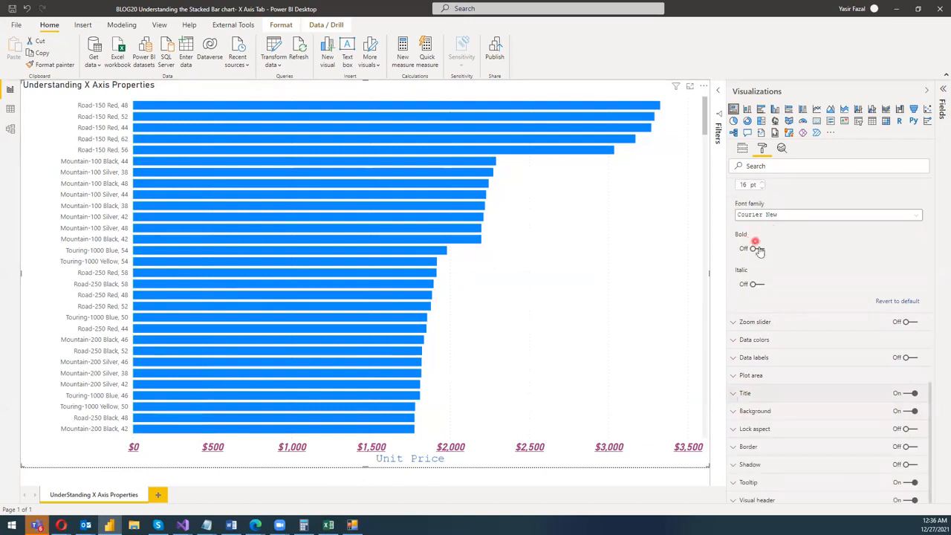
left_click(761, 250)
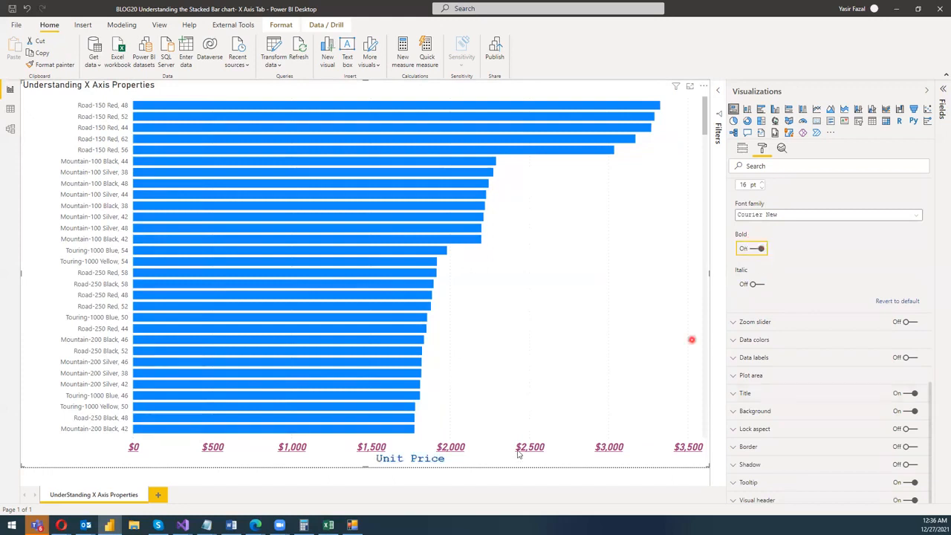
left_click(758, 285)
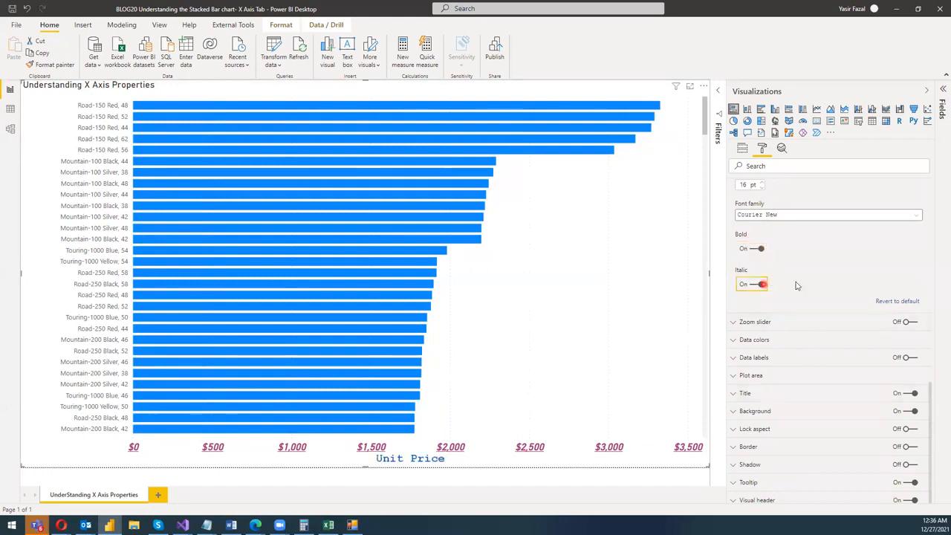
scroll(778, 277, "down", 2)
left_click(764, 272)
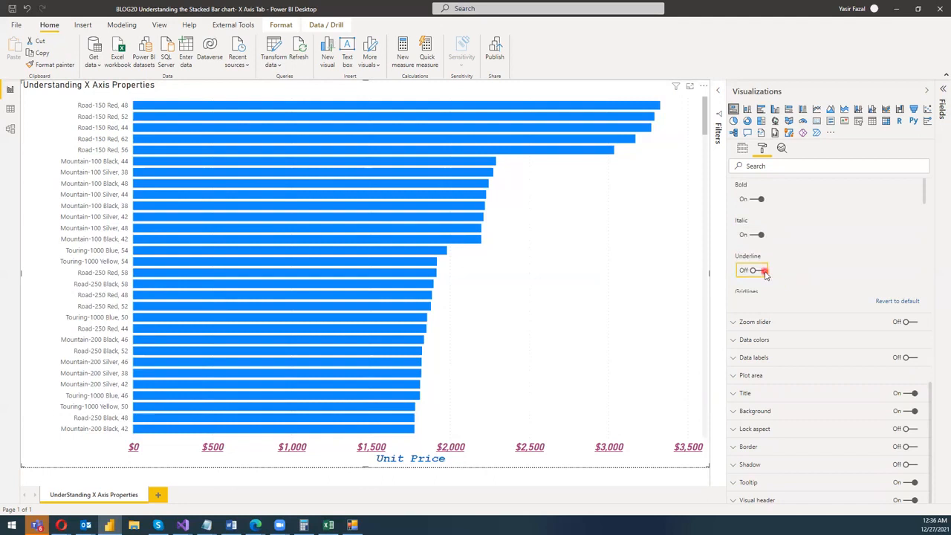
left_click(764, 271)
- Switch the X axis gridlines off and back on
scroll(816, 267, "down", 4)
scroll(816, 266, "up", 2)
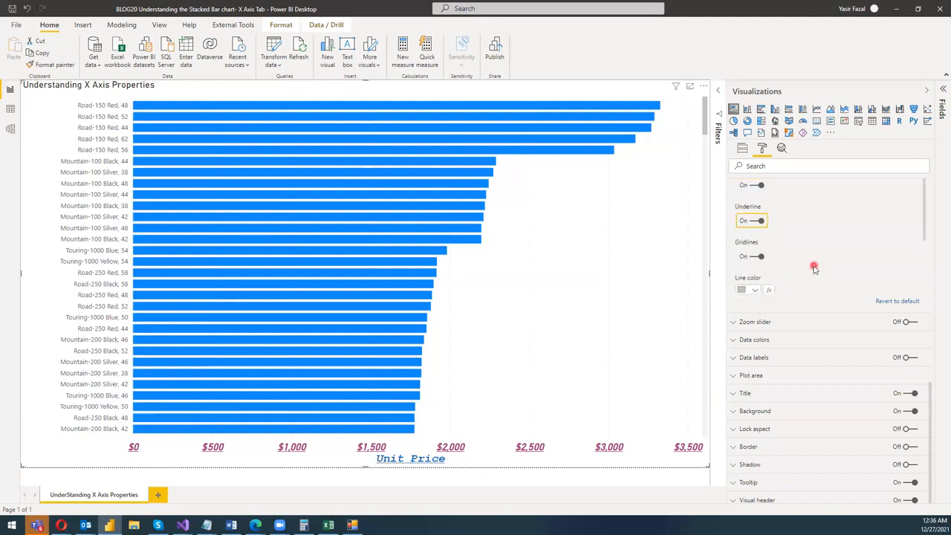
scroll(790, 240, "up", 2)
scroll(791, 242, "down", 2)
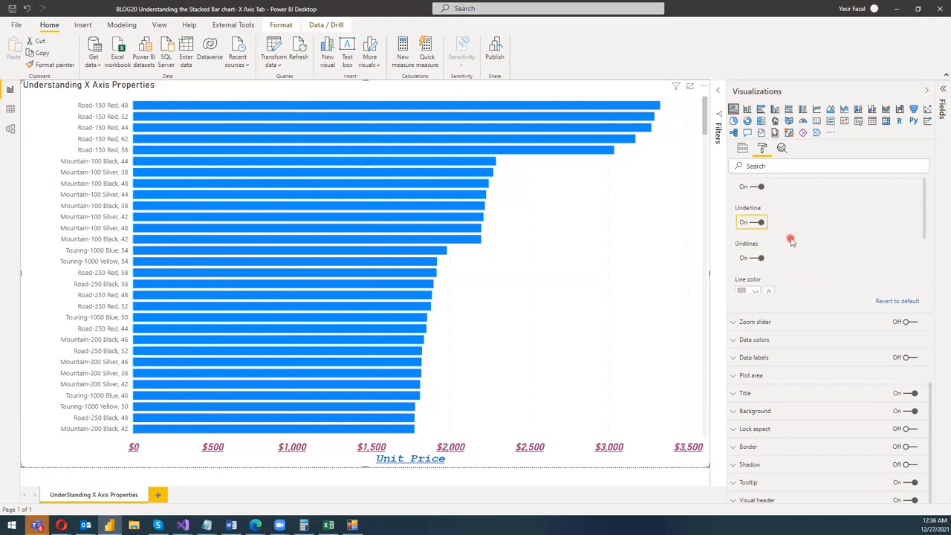
left_click(754, 259)
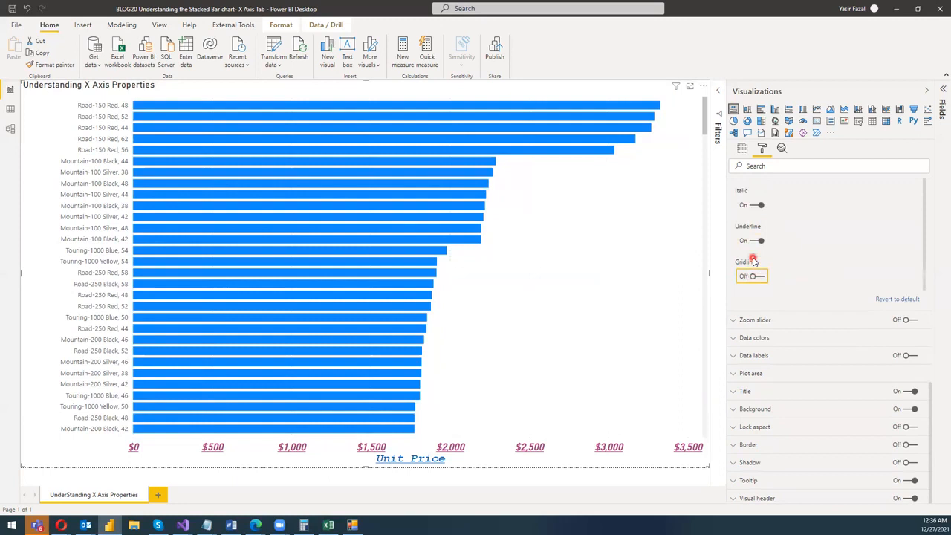
left_click(758, 277)
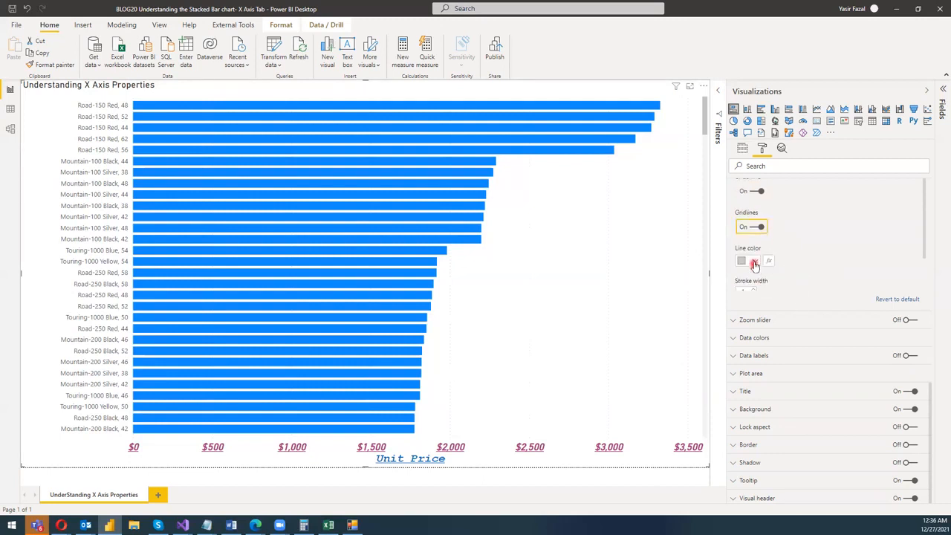
- Color the X axis gridlines orange and increase their stroke width to 4
left_click(754, 263)
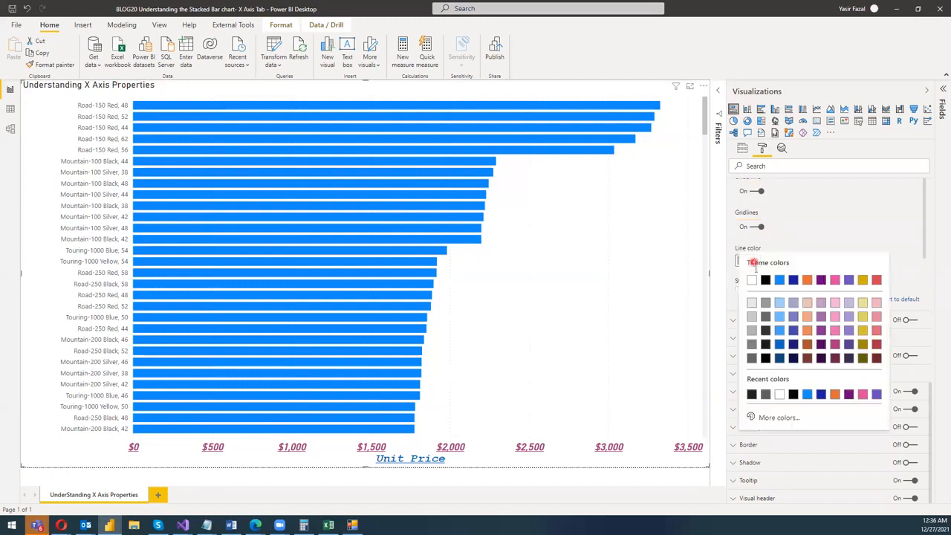
left_click(808, 331)
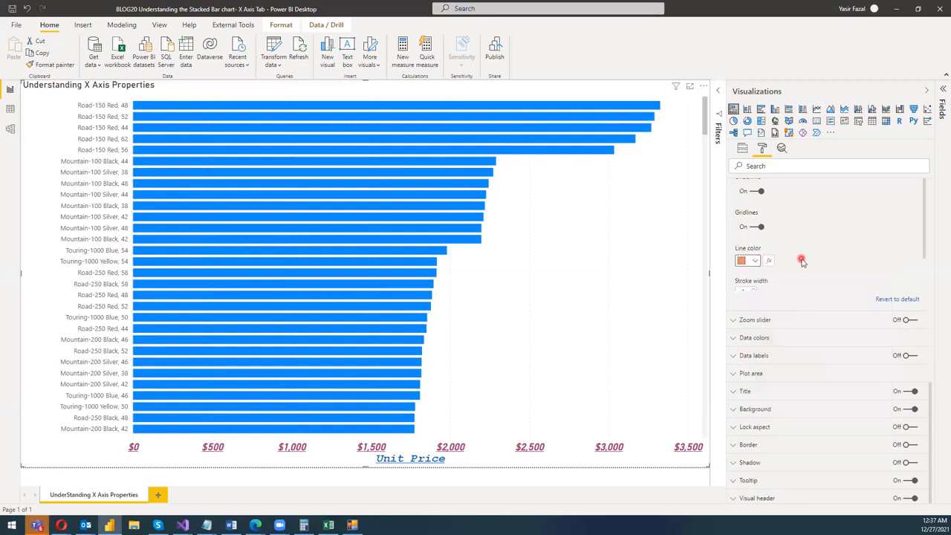
scroll(798, 259, "down", 1)
left_click(752, 249)
left_click(754, 248)
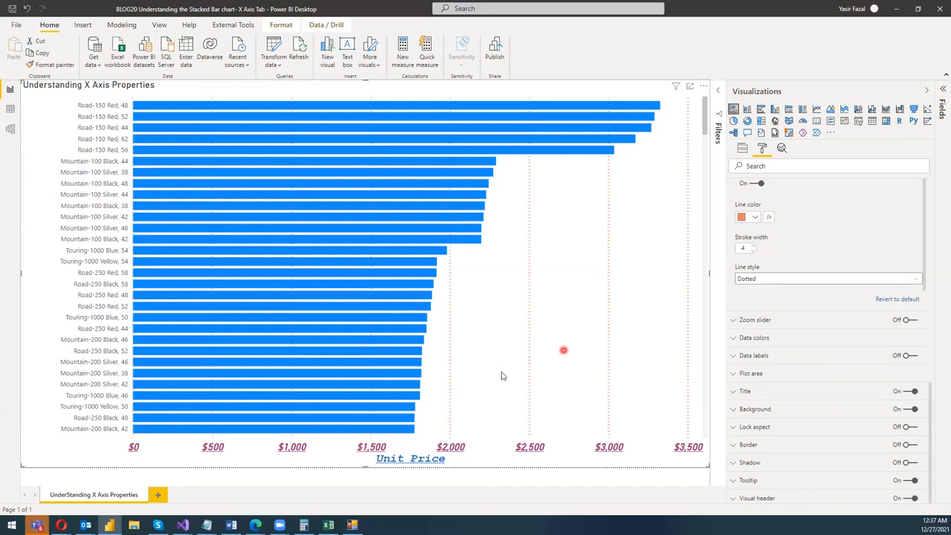
- Change the X axis gridline color to black
left_click(752, 217)
left_click(766, 236)
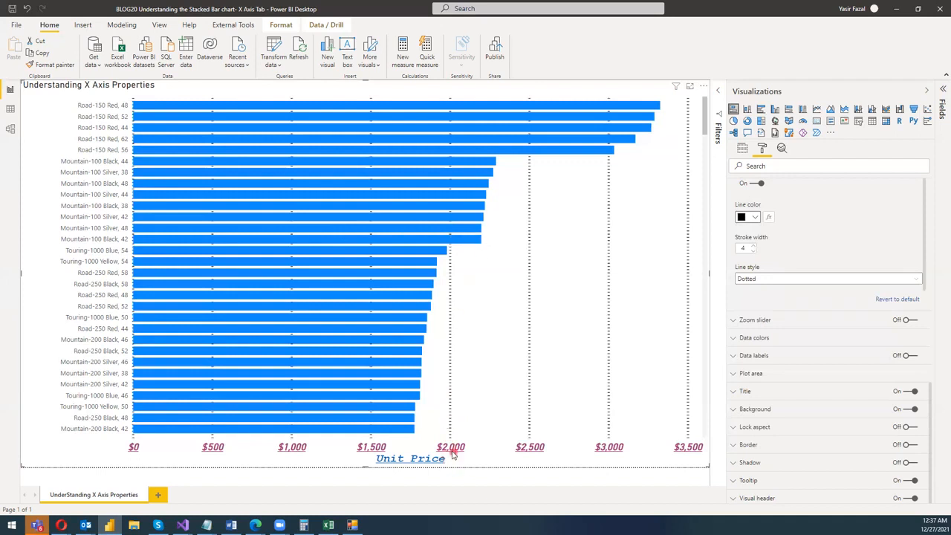
- Highlight the Mountain-100 Black, 42 bar where it crosses the $2,000 and $1,500 gridlines, clearing the highlight each time
left_click(450, 240)
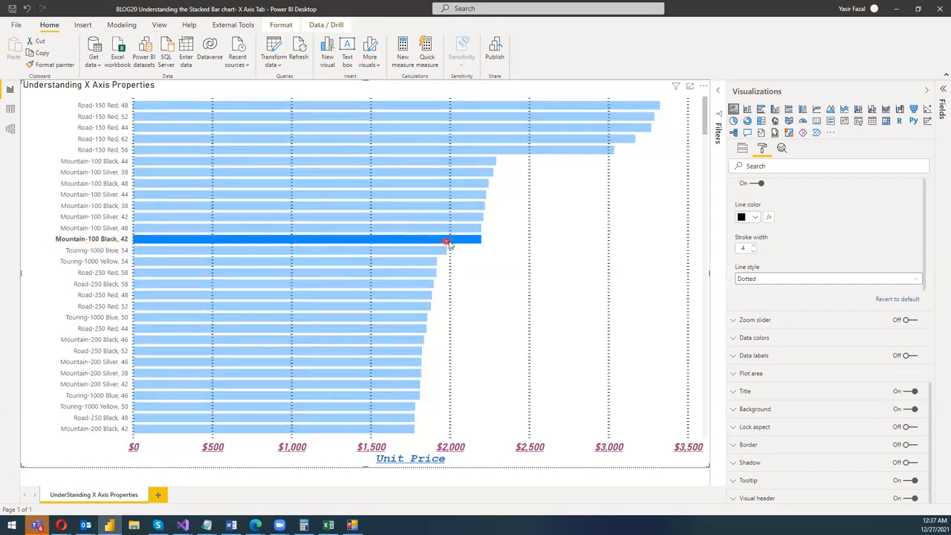
left_click(449, 239)
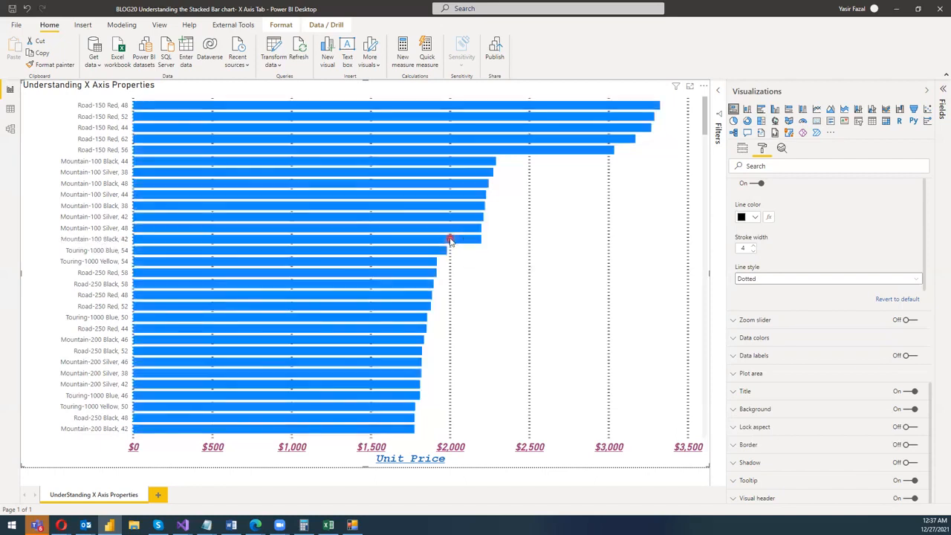
left_click(371, 240)
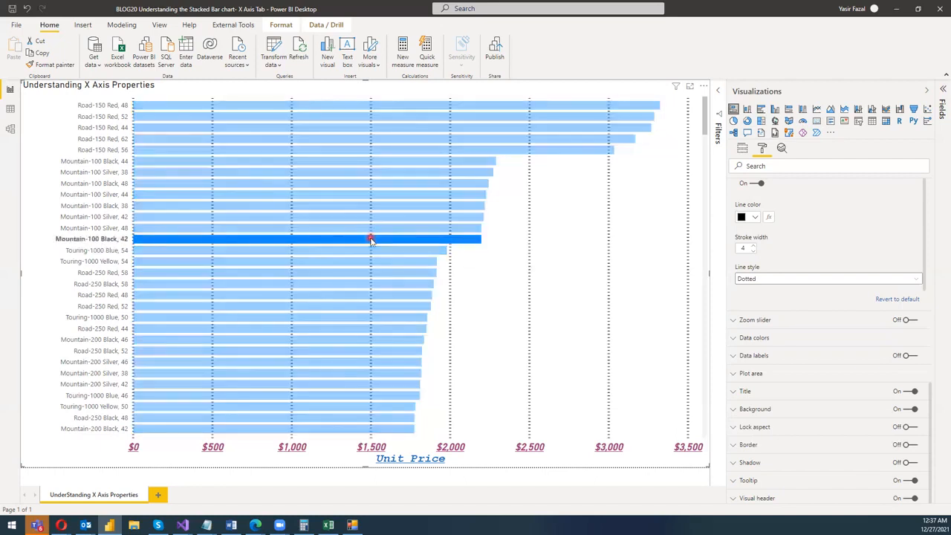
left_click(292, 242)
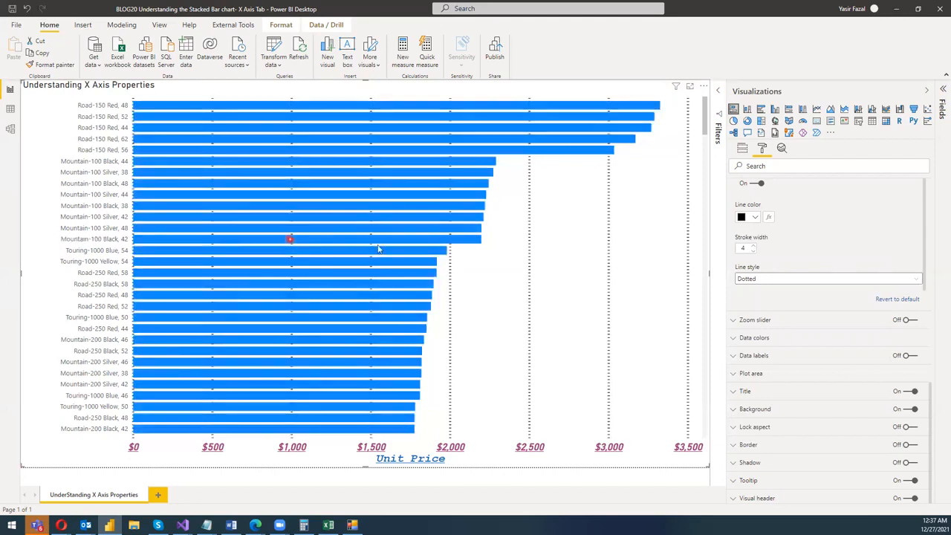
- Try the Solid and Dotted line styles on the X axis gridlines, and set the style to Dashed
left_click(758, 279)
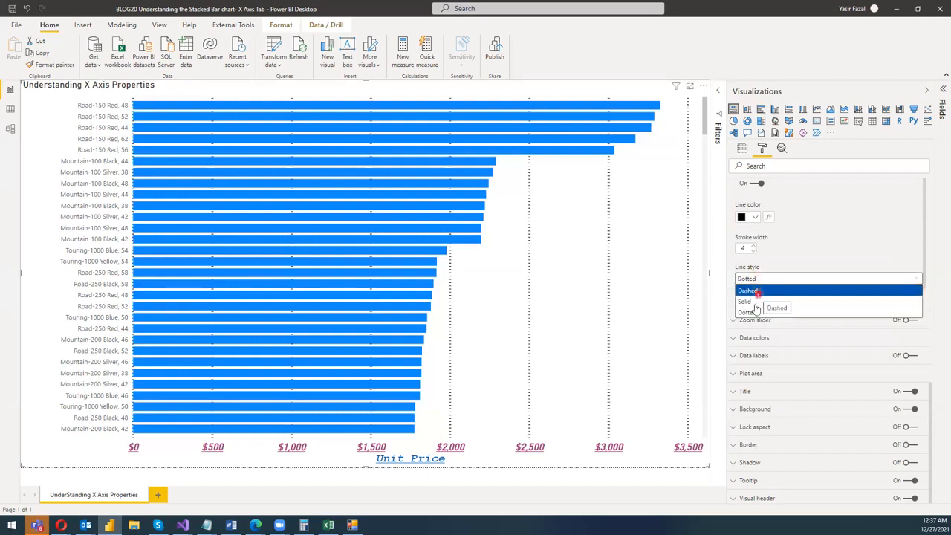
left_click(751, 301)
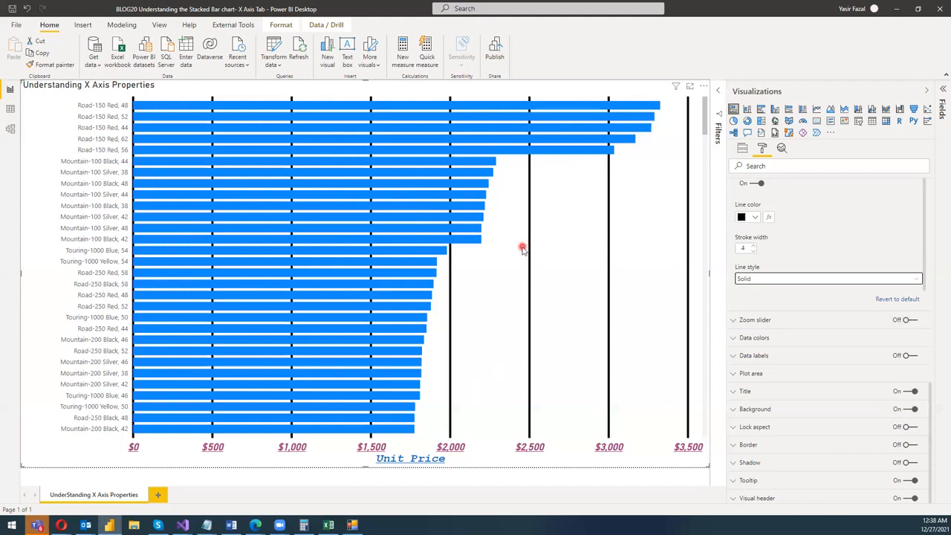
left_click(759, 279)
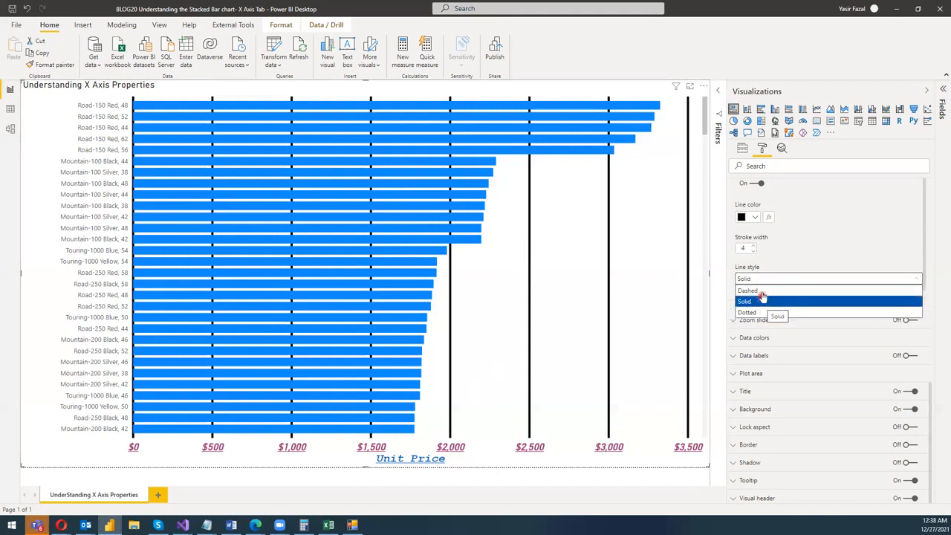
left_click(763, 309)
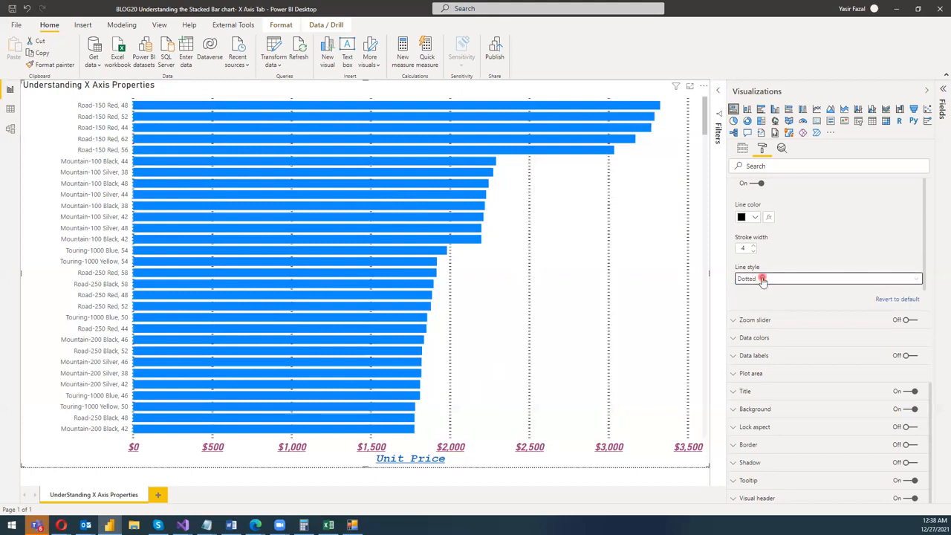
left_click(761, 279)
left_click(762, 291)
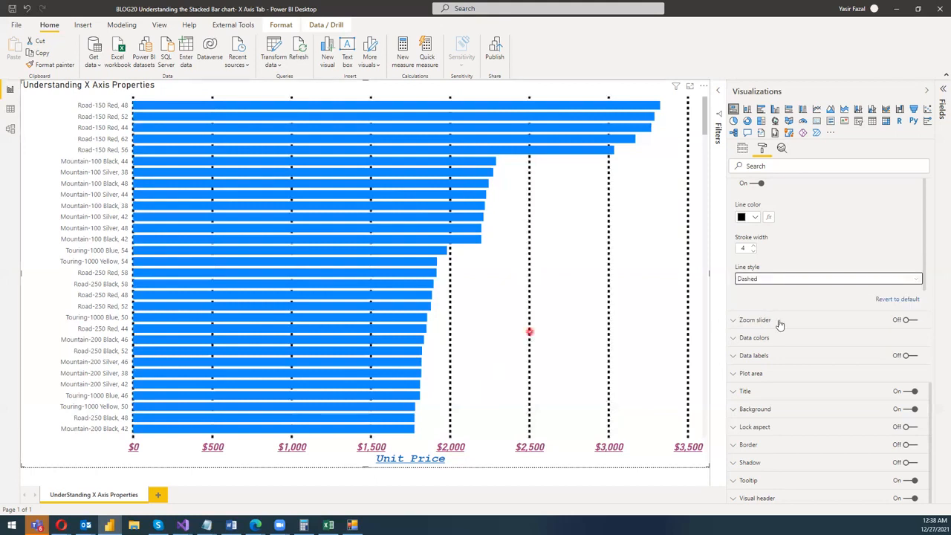
- Switch the X axis gridlines off
left_click_drag(924, 271, 924, 246)
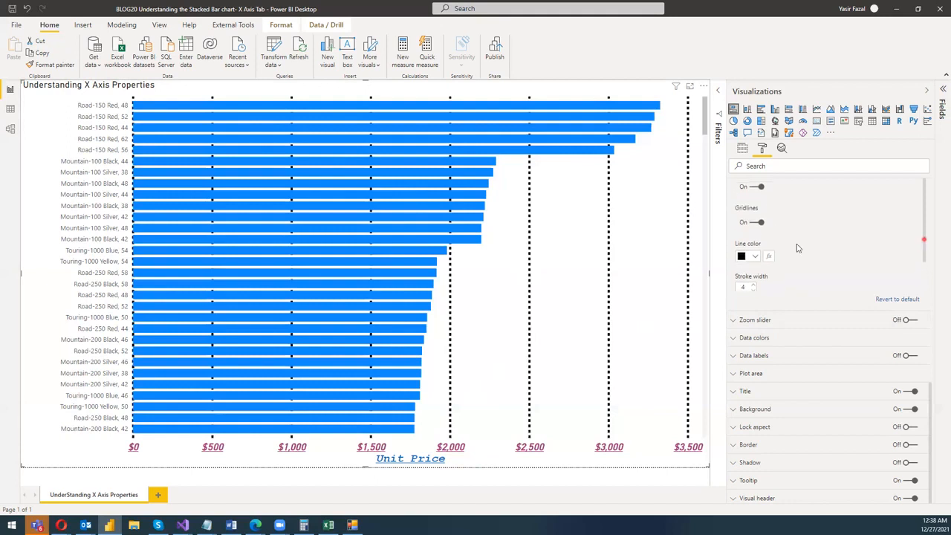
left_click(755, 222)
left_click(771, 251)
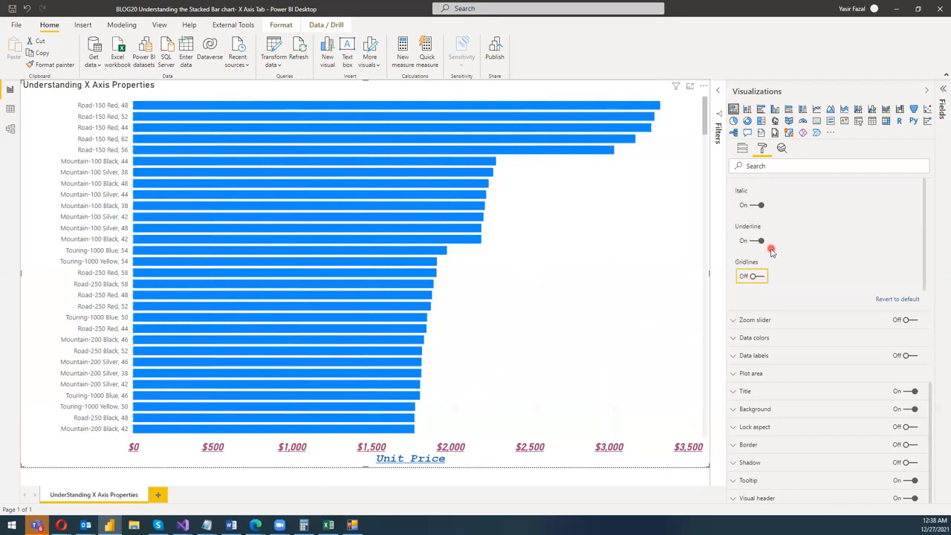
left_click(754, 278)
left_click(515, 271)
left_click(114, 99)
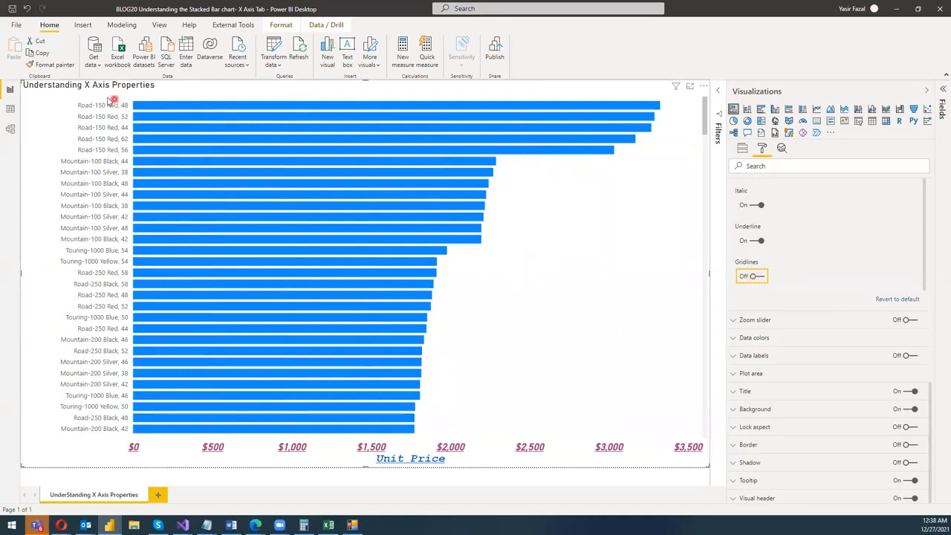
left_click(605, 300)
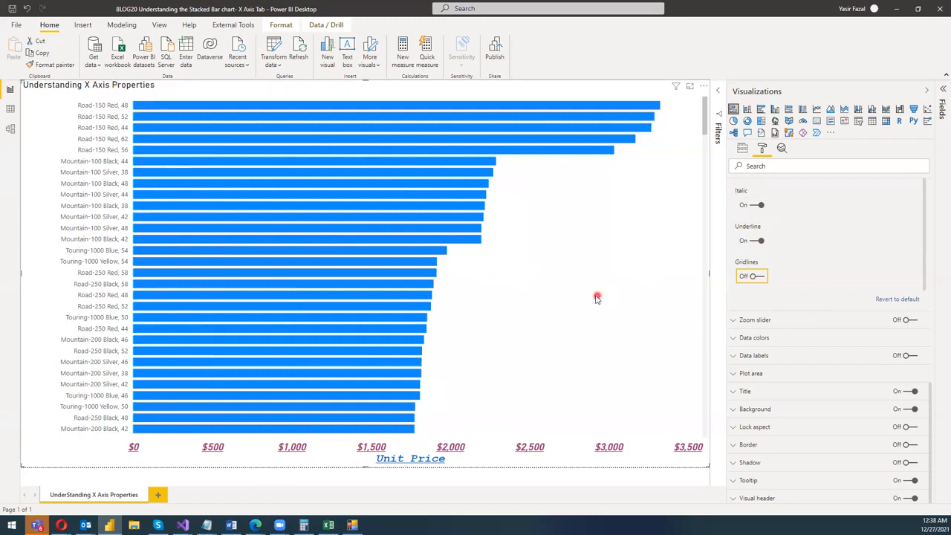